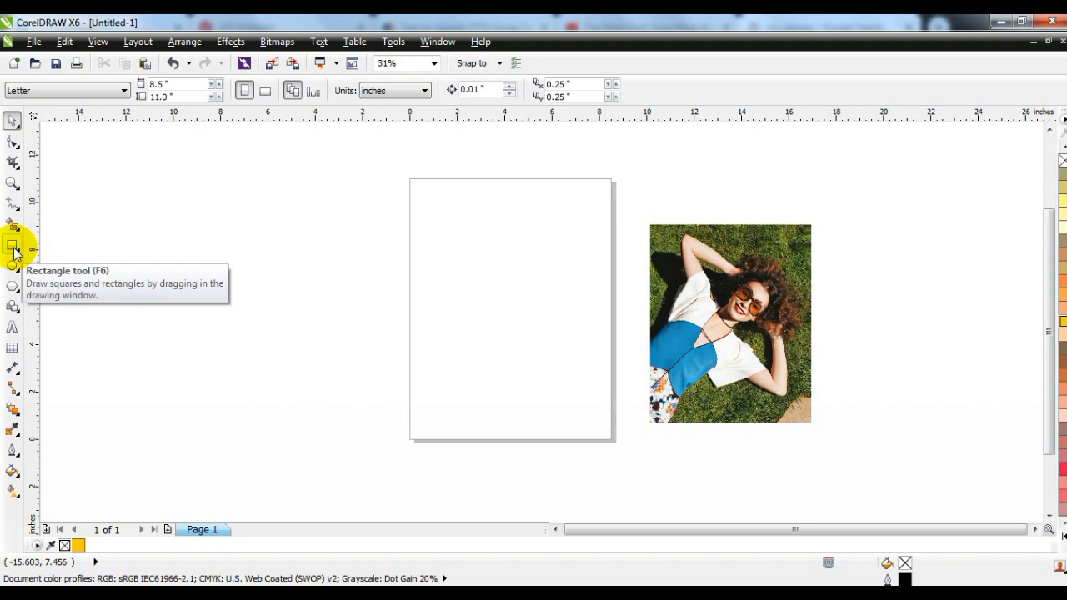
Draw a square about 11.33 inches wide on the empty area to the left of the page
click(13, 246)
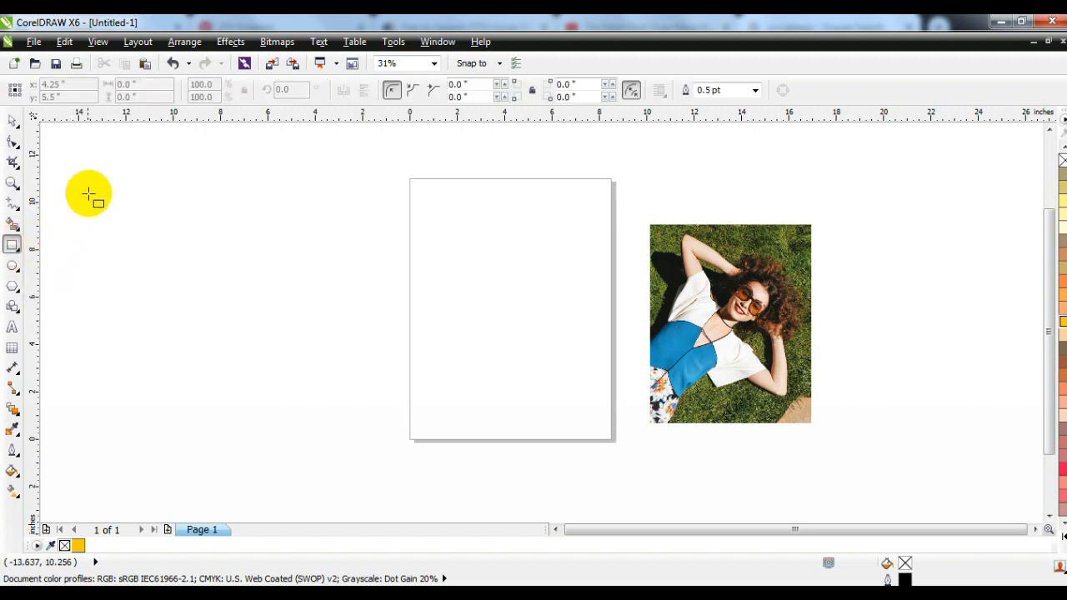
drag(100, 182, 203, 451)
click(13, 121)
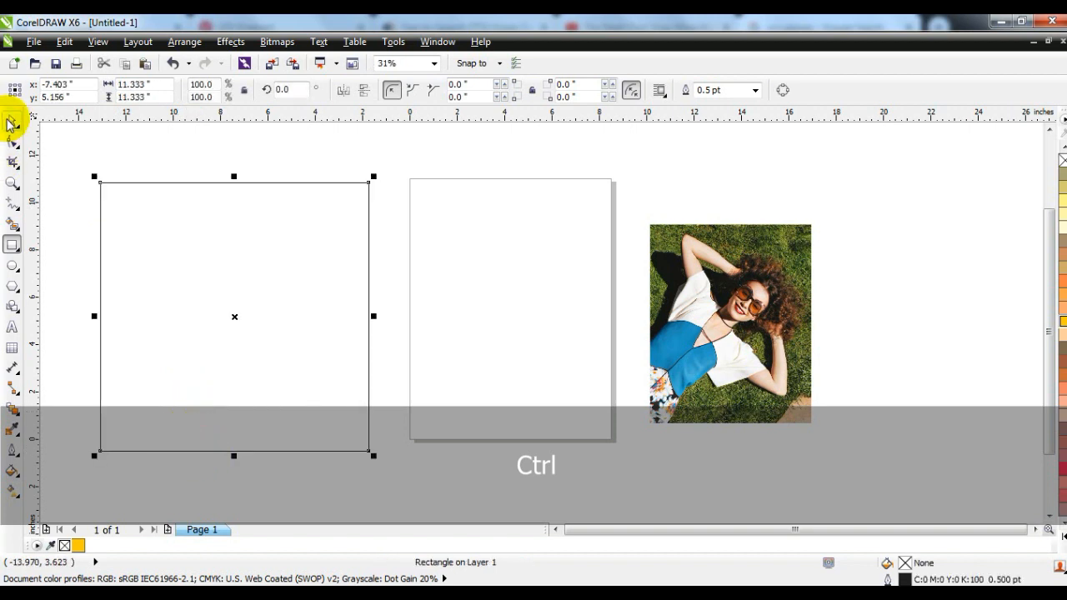
Give the square a uniform teal fill of C73 M0 Y25 K0 in the CMYK model
click(555, 530)
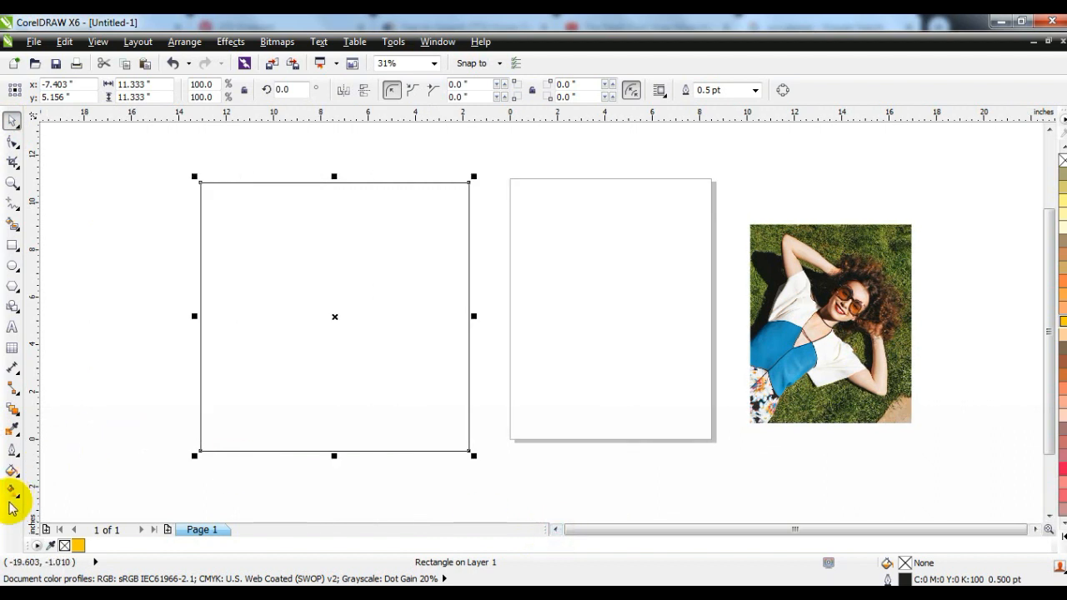
click(14, 479)
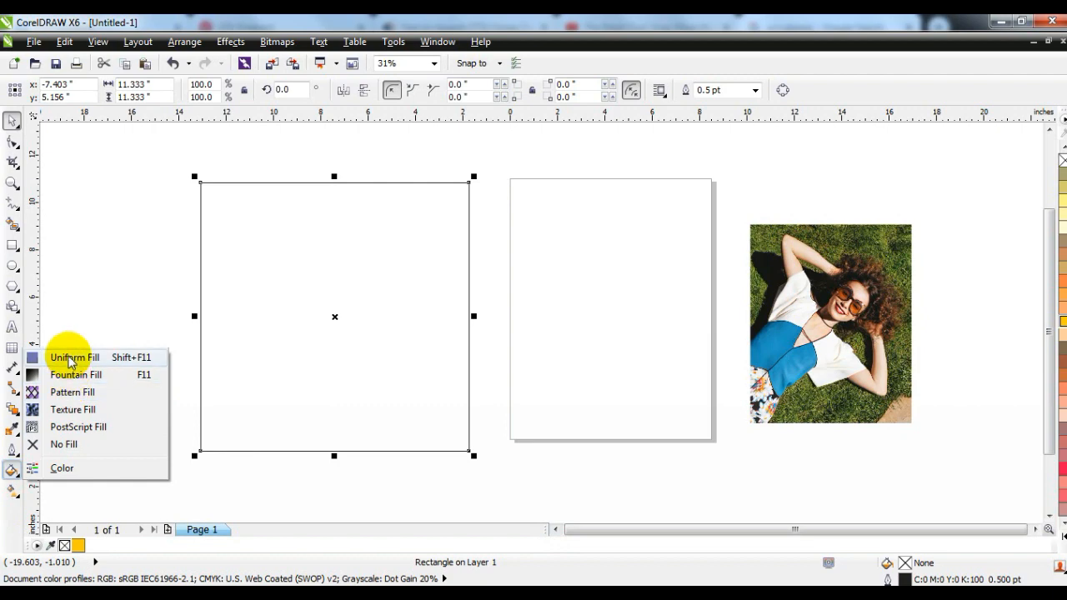
click(66, 353)
drag(333, 167, 650, 152)
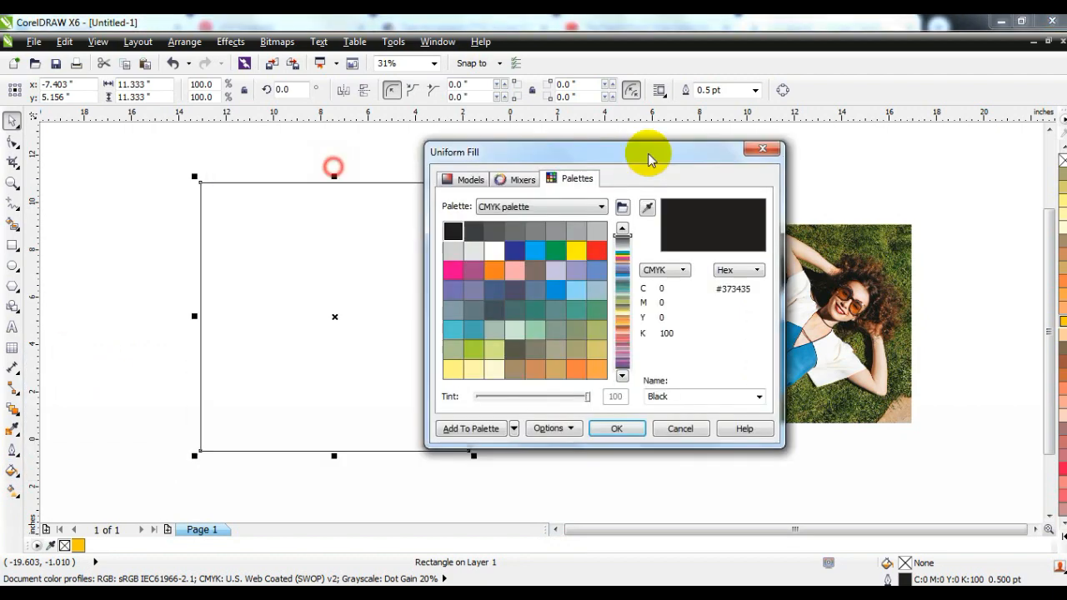
click(564, 177)
drag(719, 228, 718, 311)
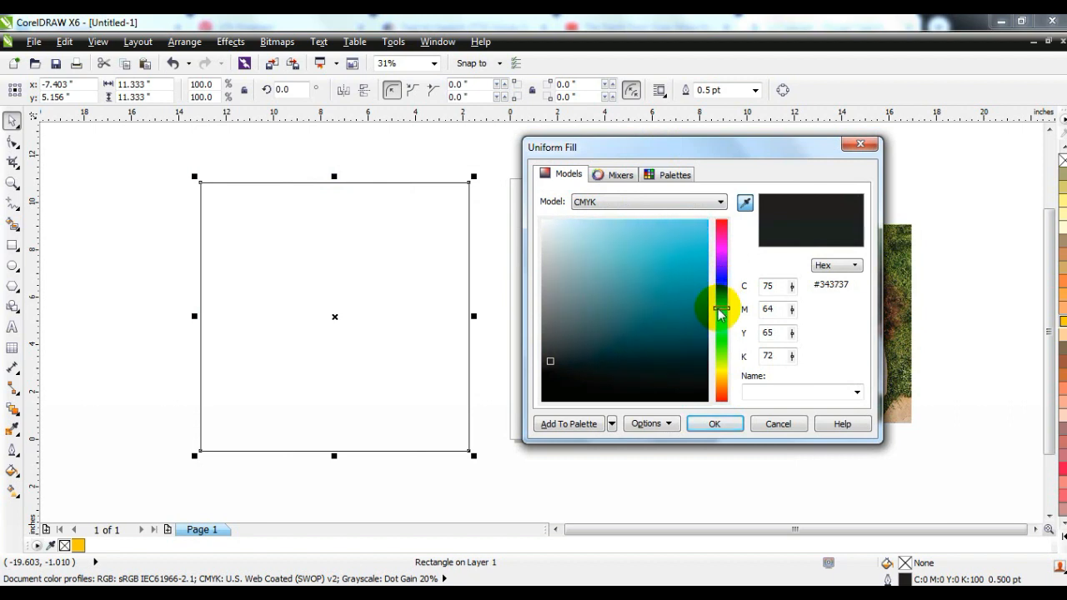
click(686, 262)
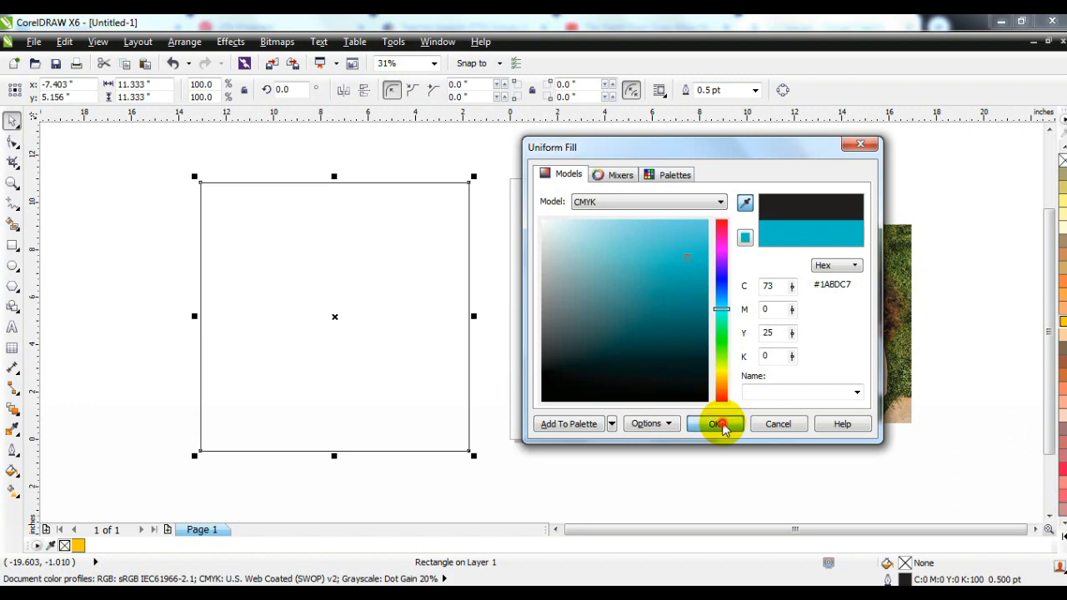
click(720, 425)
click(595, 442)
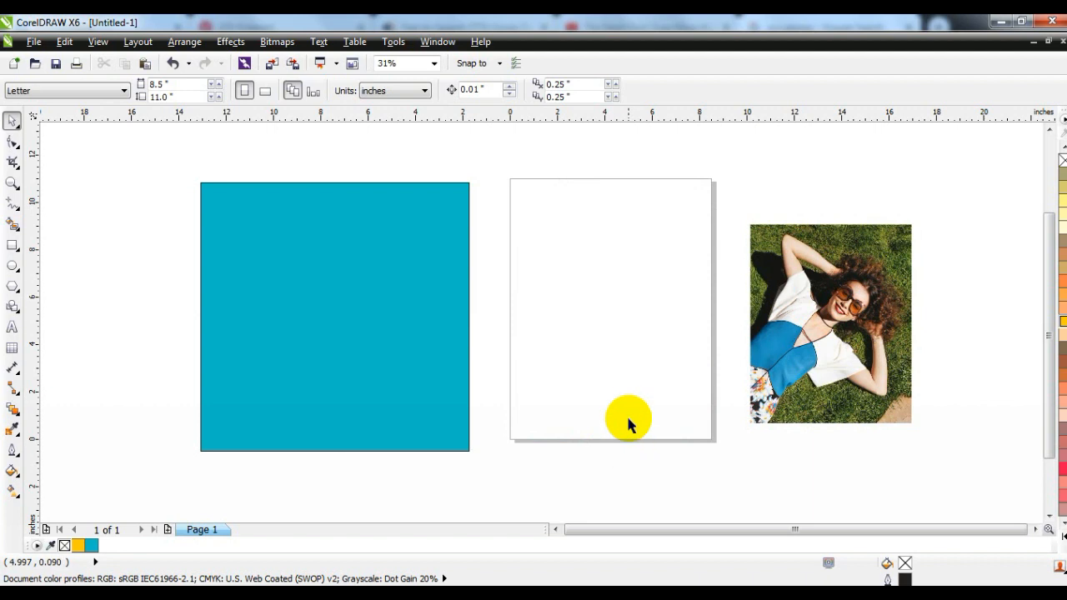
Draw a rectangle about 4.33 by 11.4 inches left of the teal square and round its corners fully into a pill
click(12, 247)
mouse_move(84, 193)
mouse_down()
mouse_move(121, 355)
mouse_move(157, 443)
mouse_move(186, 461)
mouse_up()
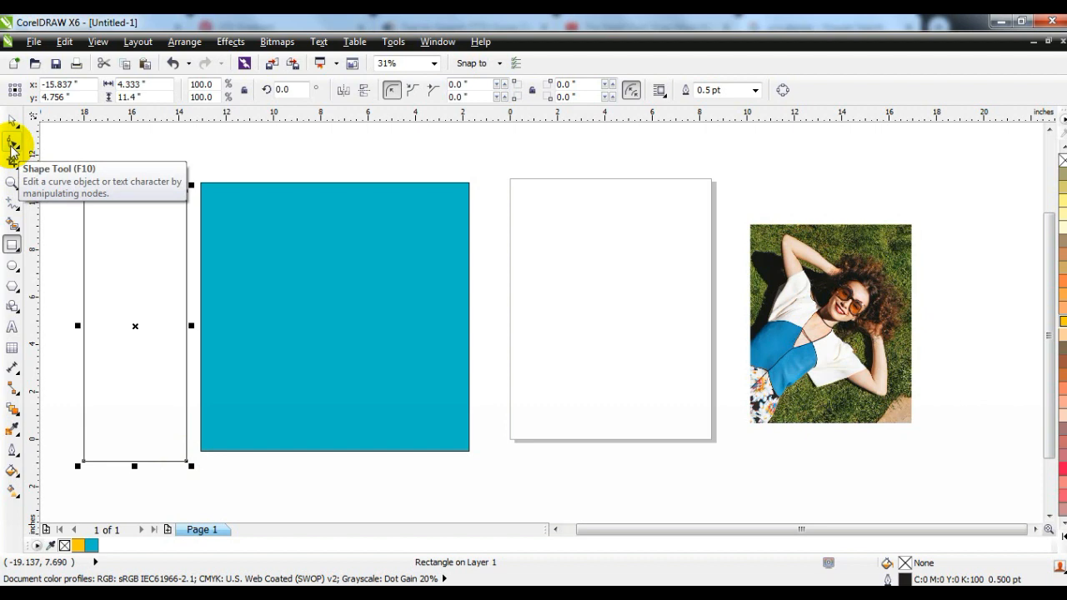
click(12, 146)
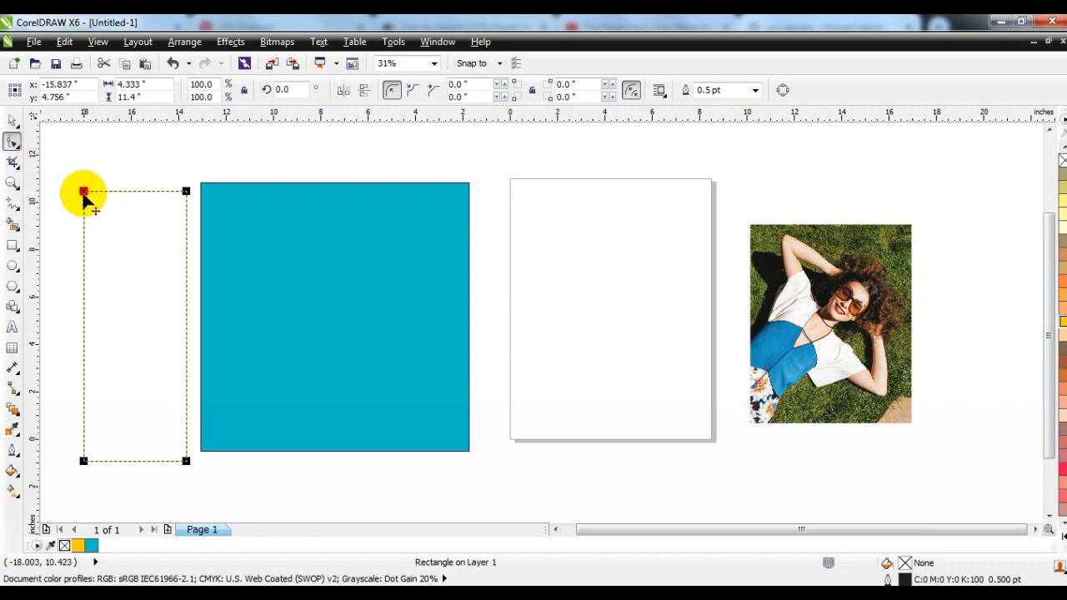
drag(83, 192, 71, 270)
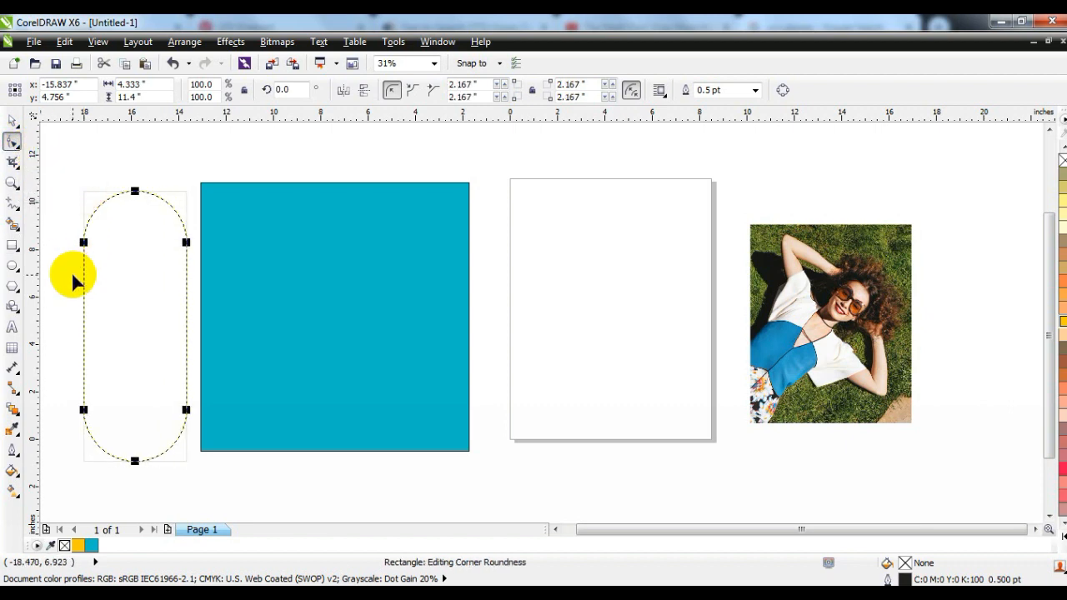
Fill the pill shape with Deep Yellow and move it onto the teal square
click(12, 121)
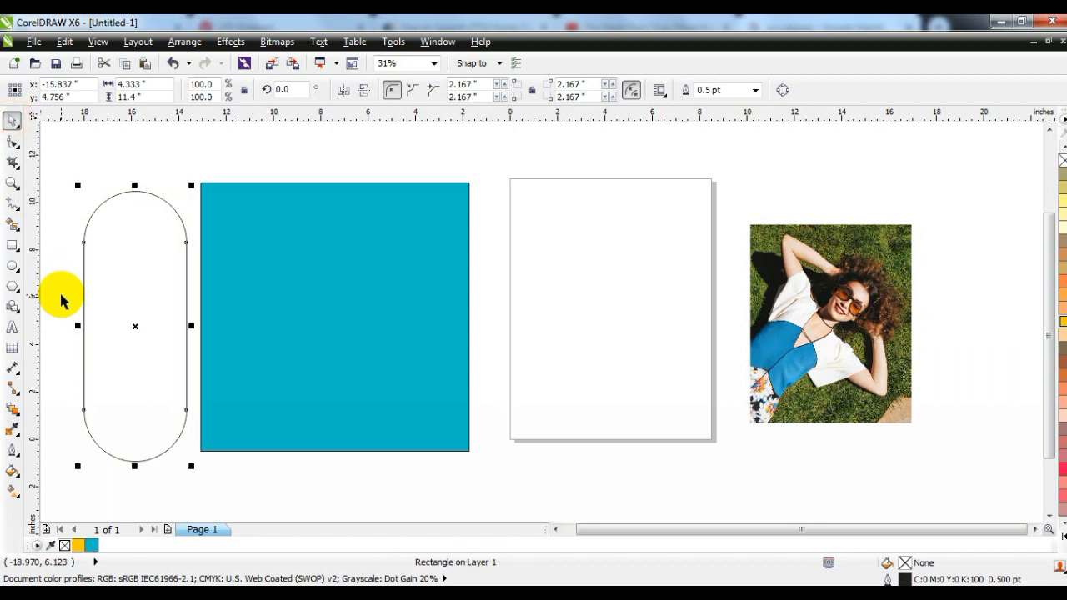
click(77, 545)
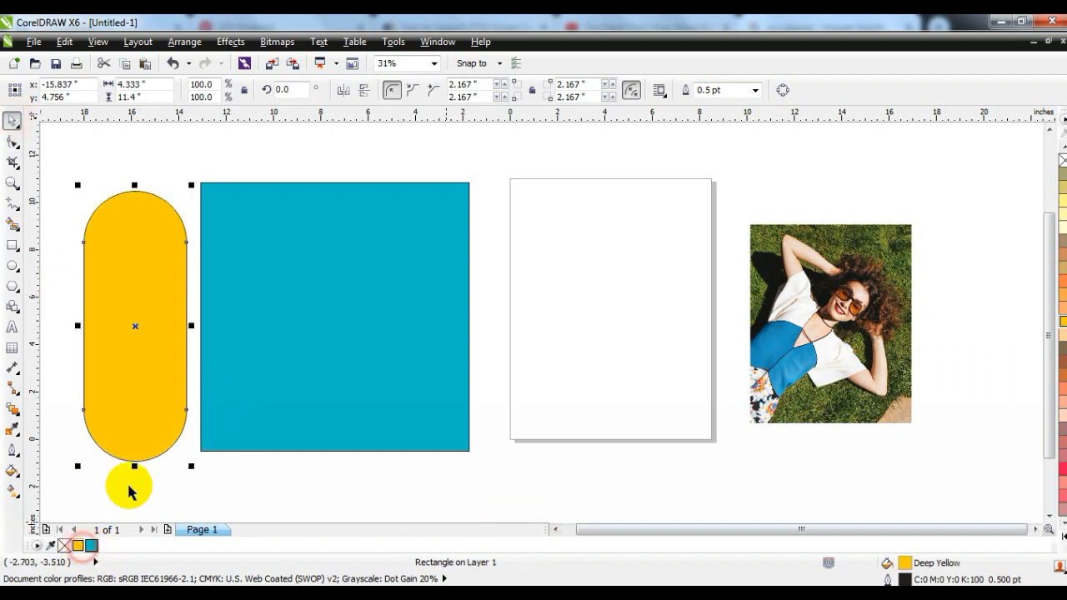
drag(138, 389, 353, 356)
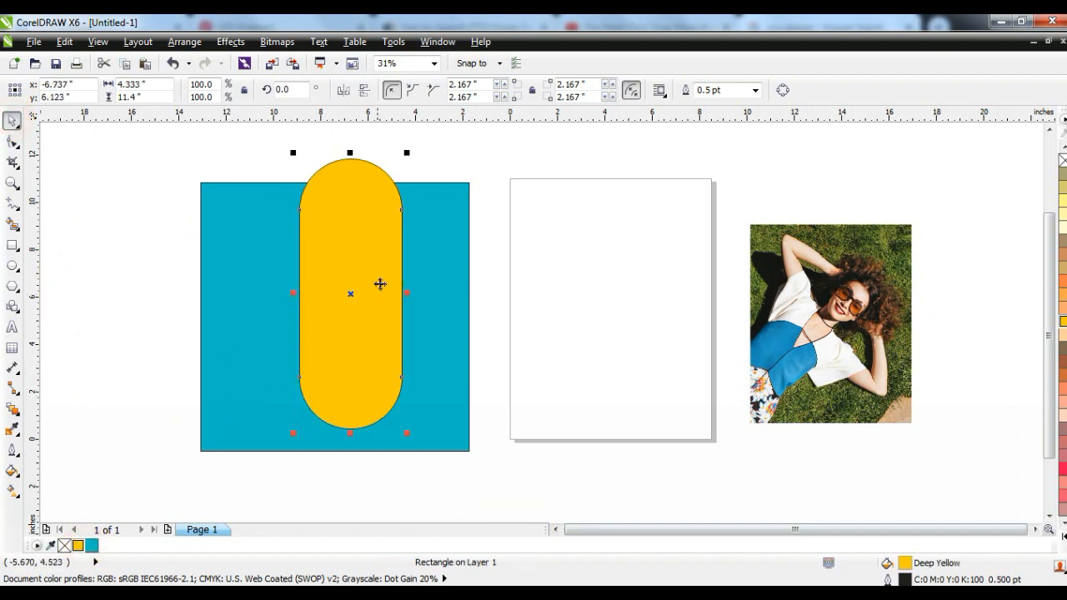
Rotate the yellow pill to 315 degrees and enlarge it to about 110.8% across the square's upper-right corner
drag(407, 154, 452, 256)
click(529, 261)
drag(397, 277, 474, 205)
drag(312, 334, 300, 356)
drag(326, 321, 325, 320)
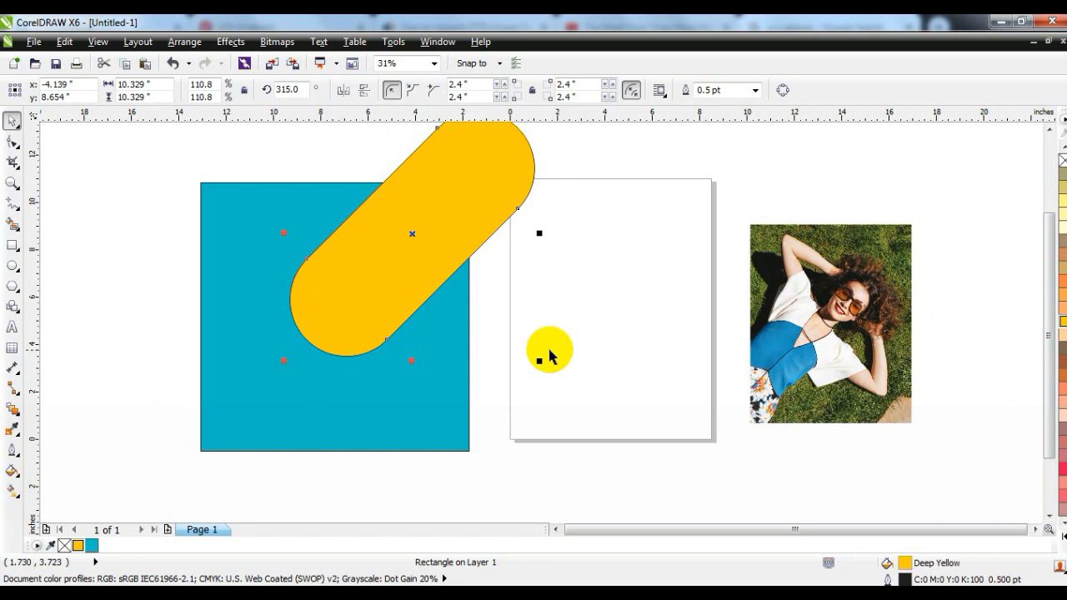
Duplicate the large pill at about 42.2% scale near the square's bottom edge and set the copy's rotation to 0 degrees
key(KP_Add)
drag(435, 209, 416, 361)
drag(519, 258, 367, 412)
click(276, 89)
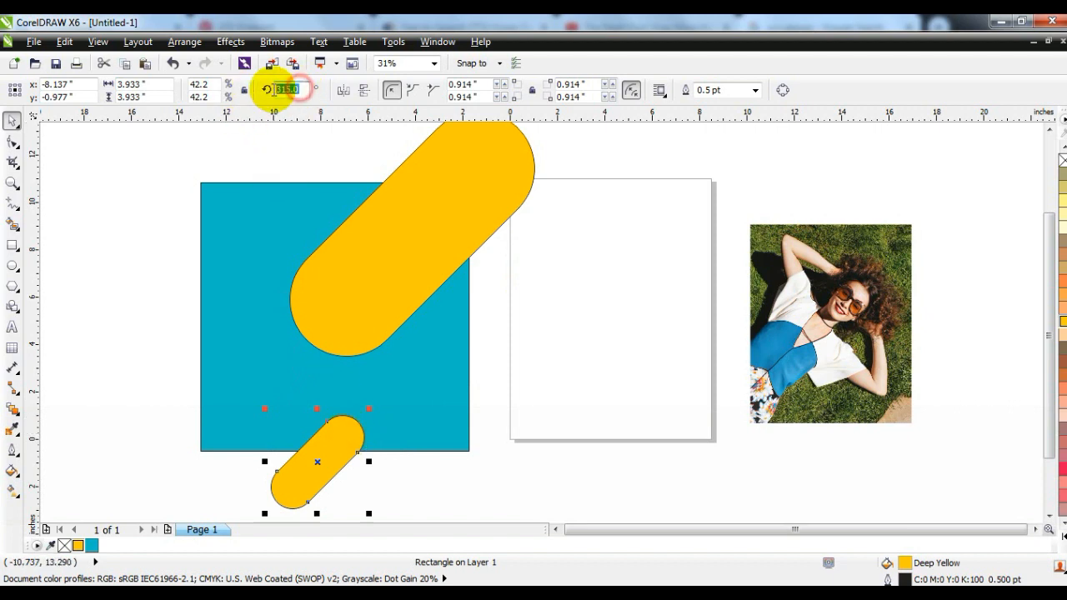
text(00)
key(Return)
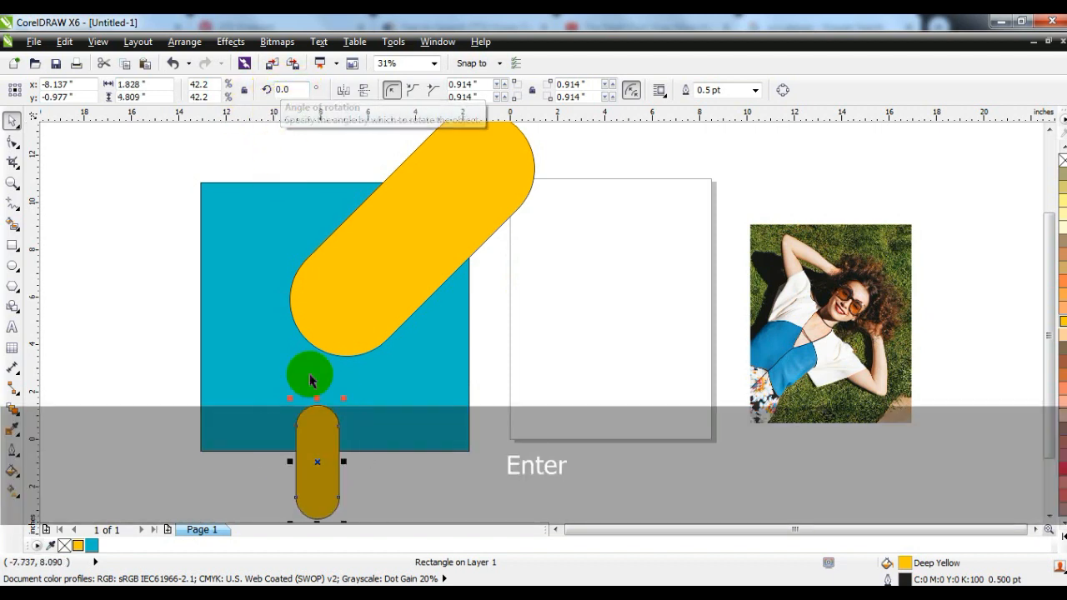
Convert the small pill to curves and stretch its upper end upward to lengthen it
click(11, 142)
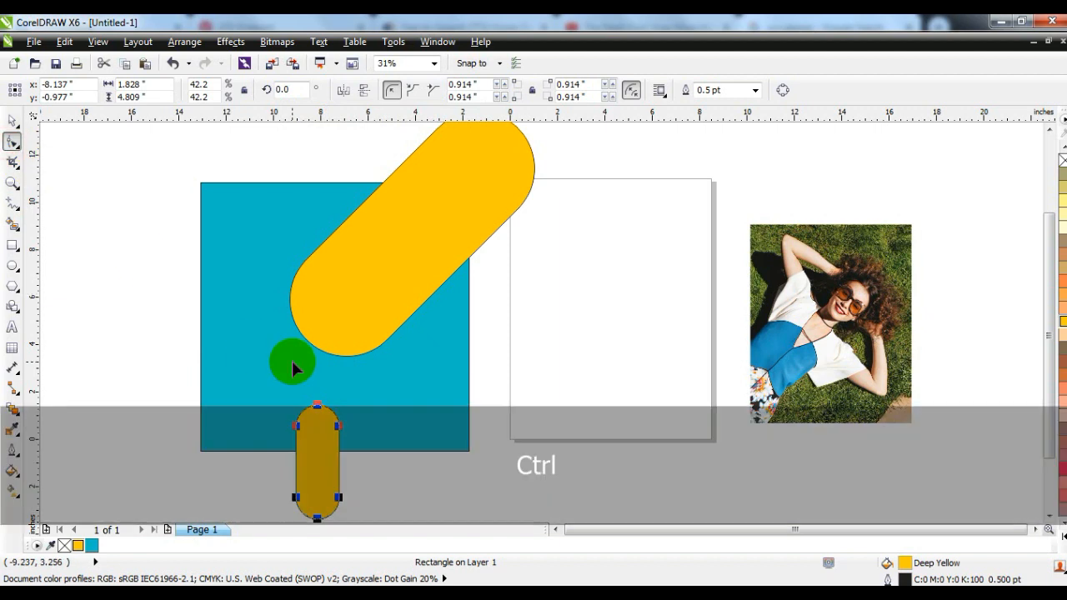
key(ctrl+q)
drag(341, 429, 336, 301)
Rotate the lengthened pill to 315 degrees and place it diagonally across the square's left edge, parallel to the large pill
click(12, 121)
click(295, 380)
drag(345, 276, 389, 375)
key(ctrl+z)
mouse_move(344, 275)
mouse_down()
mouse_move(395, 358)
mouse_move(339, 391)
mouse_move(239, 293)
mouse_move(261, 277)
mouse_up()
drag(144, 381, 124, 400)
drag(222, 319, 239, 294)
Place two copies of the narrow pill, one over the square's bottom edge and one beside the large pill's right end
drag(281, 243, 413, 437)
drag(395, 455, 543, 293)
right_click(544, 295)
Shrink the right-hand copy and fit it along the large pill's lower-right edge, then shift the bottom pill slightly upward
drag(610, 226, 522, 298)
drag(488, 353, 475, 266)
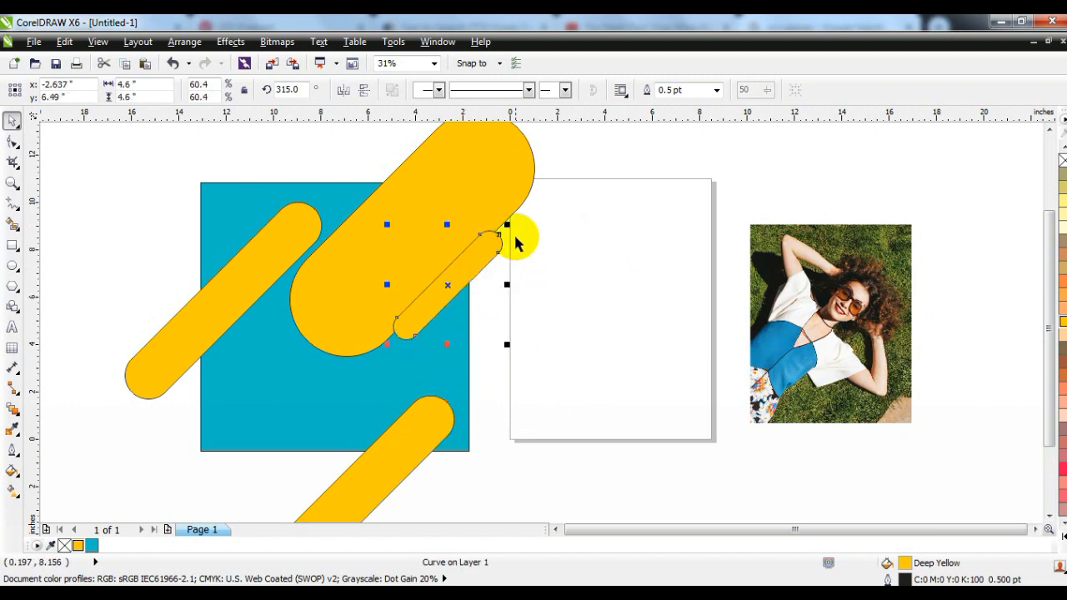
drag(511, 221, 523, 210)
drag(423, 406, 430, 388)
Select the large pill with the narrow one overlapping it, enlarge both together and adjust their position on the square
click(492, 245)
shift+click(268, 374)
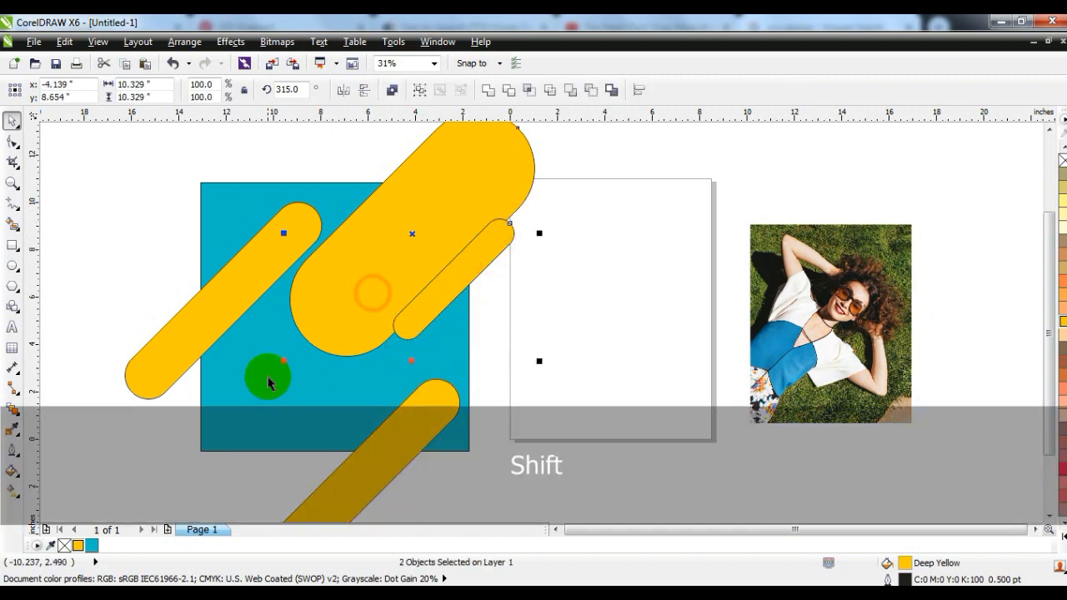
drag(286, 363, 259, 405)
drag(390, 325, 419, 325)
Enlarge the bottom pill to about 157.2% and fine-tune the positions of the bottom and left pills
drag(434, 400, 432, 403)
drag(465, 362, 469, 385)
key(shift)
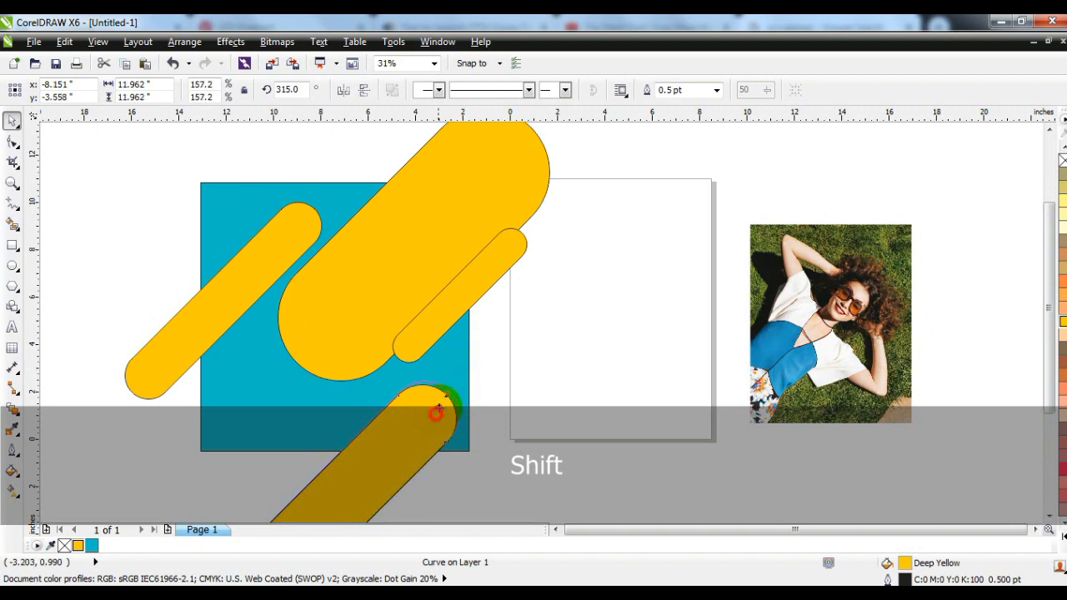
click(553, 392)
ctrl+click(273, 280)
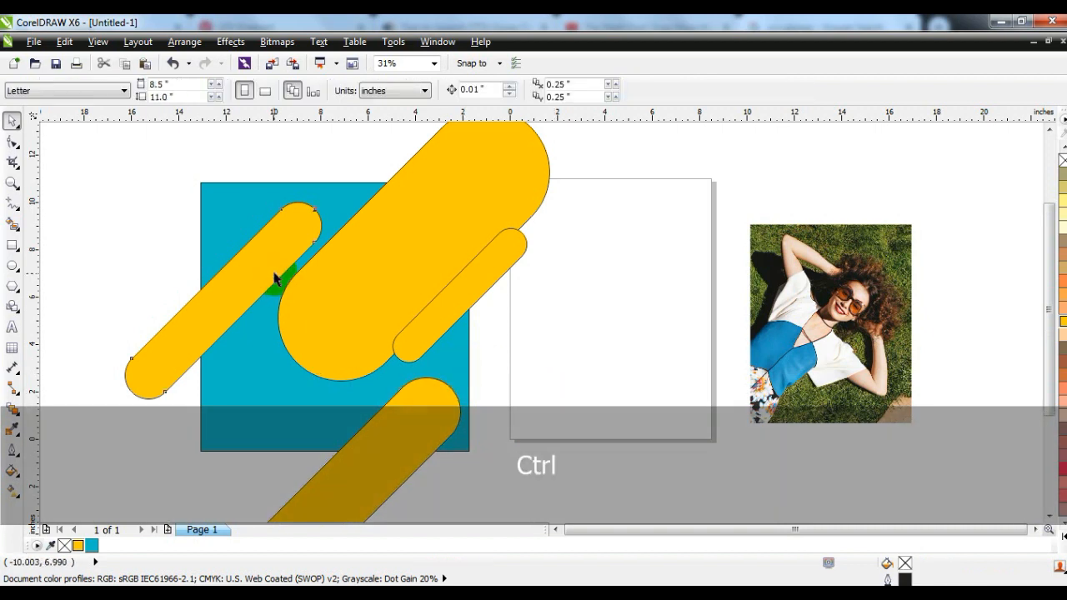
click(147, 286)
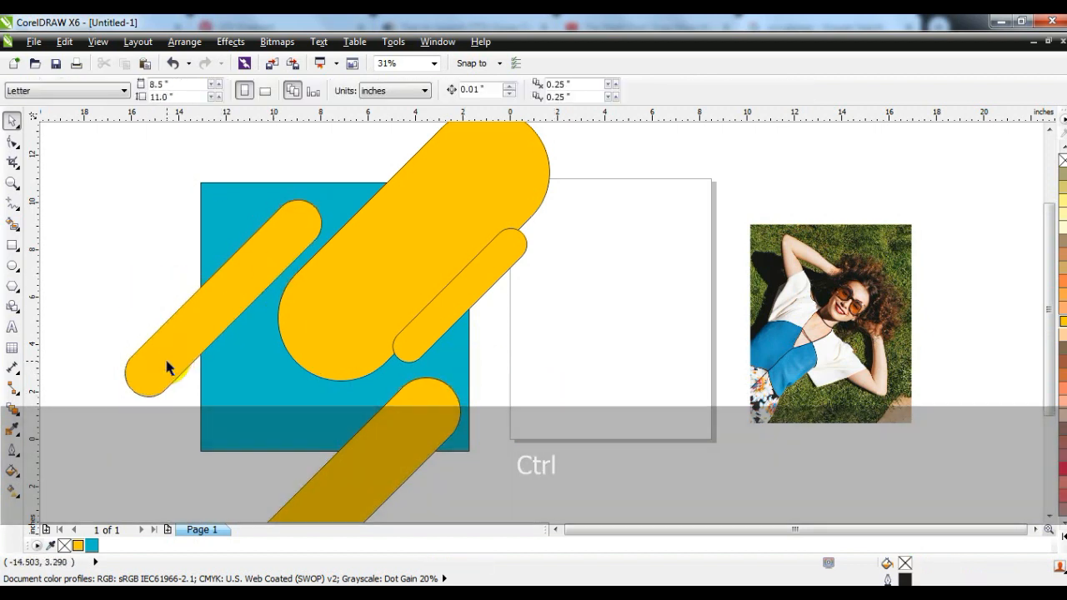
PowerClip the photo of the woman on the grass inside the large yellow pill
click(800, 322)
right_click(849, 306)
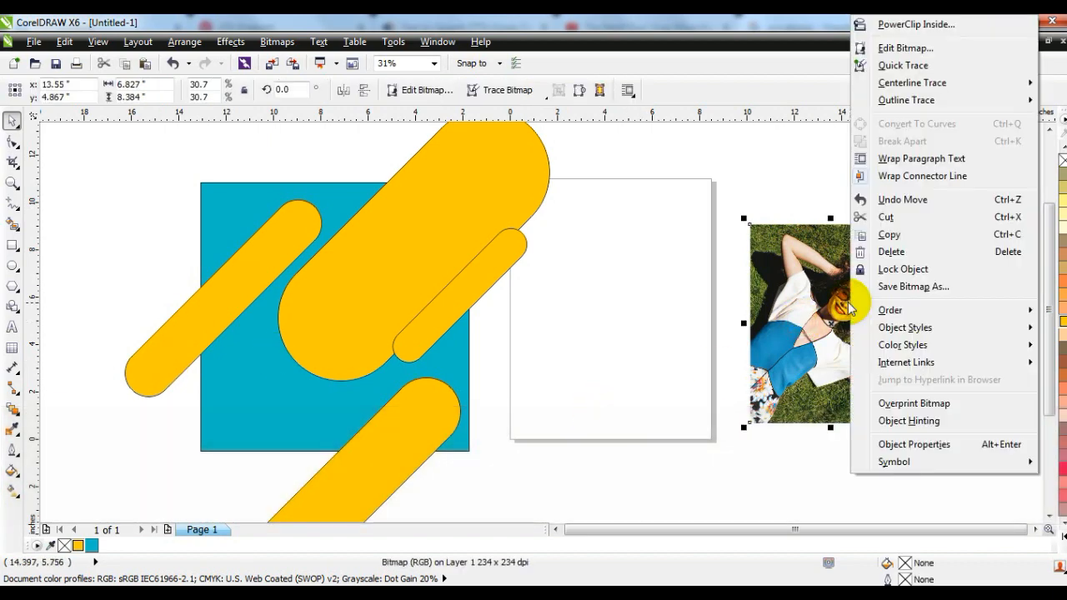
click(885, 25)
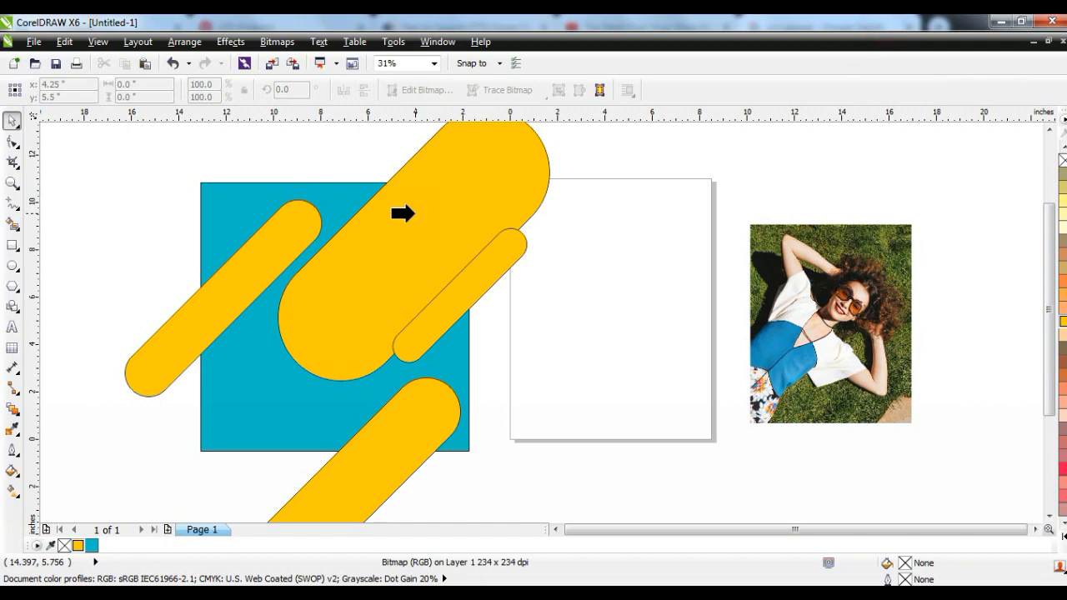
click(403, 213)
Edit the PowerClip contents to enlarge the photo to about 52.1% and position the woman's face inside the pill
right_click(405, 249)
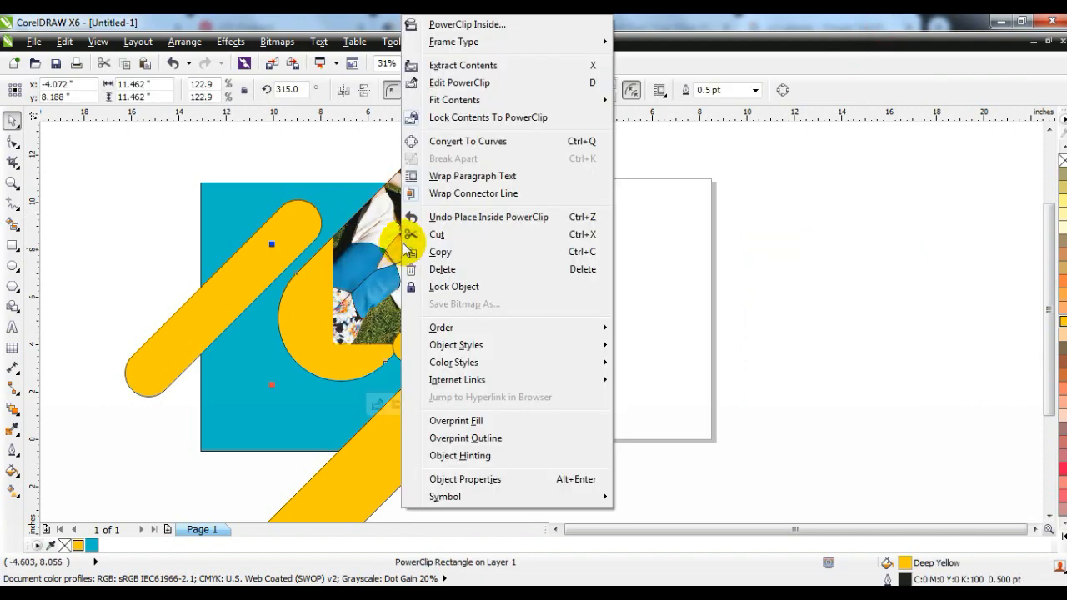
click(433, 83)
click(407, 238)
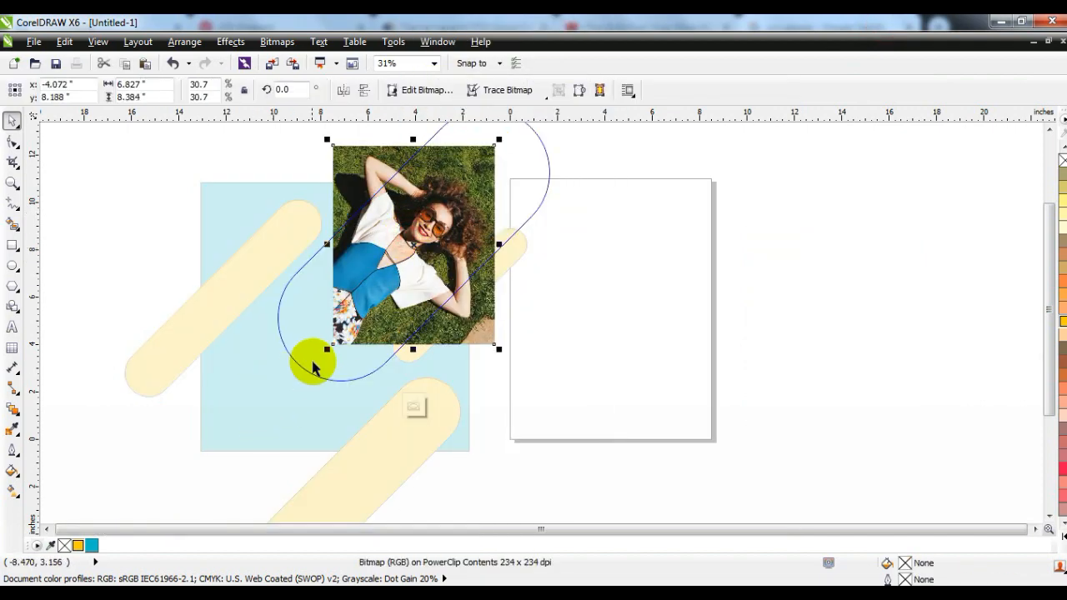
drag(327, 351, 226, 472)
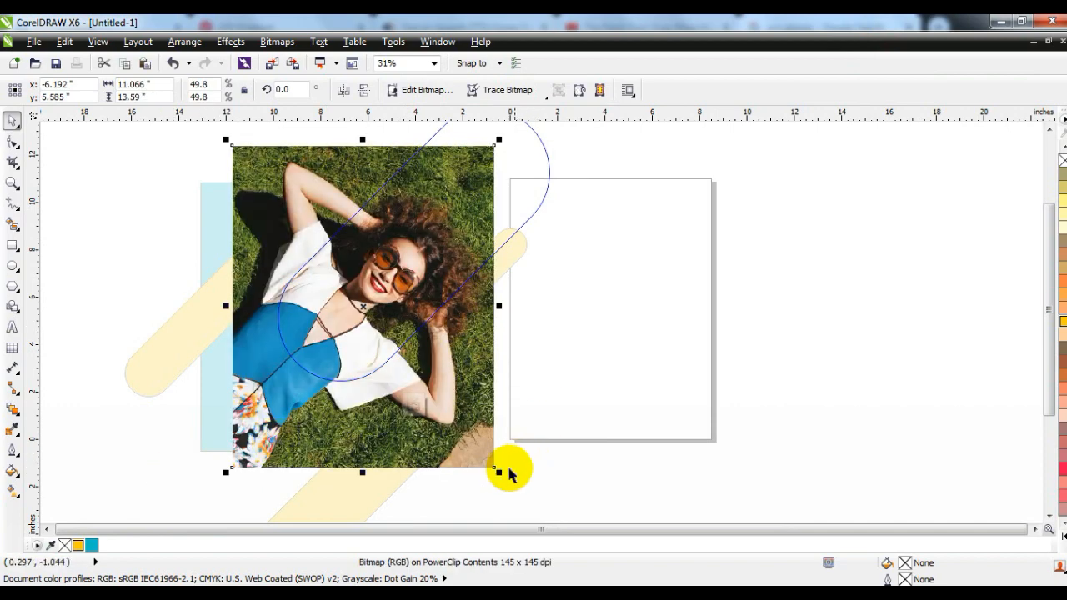
drag(503, 474, 506, 479)
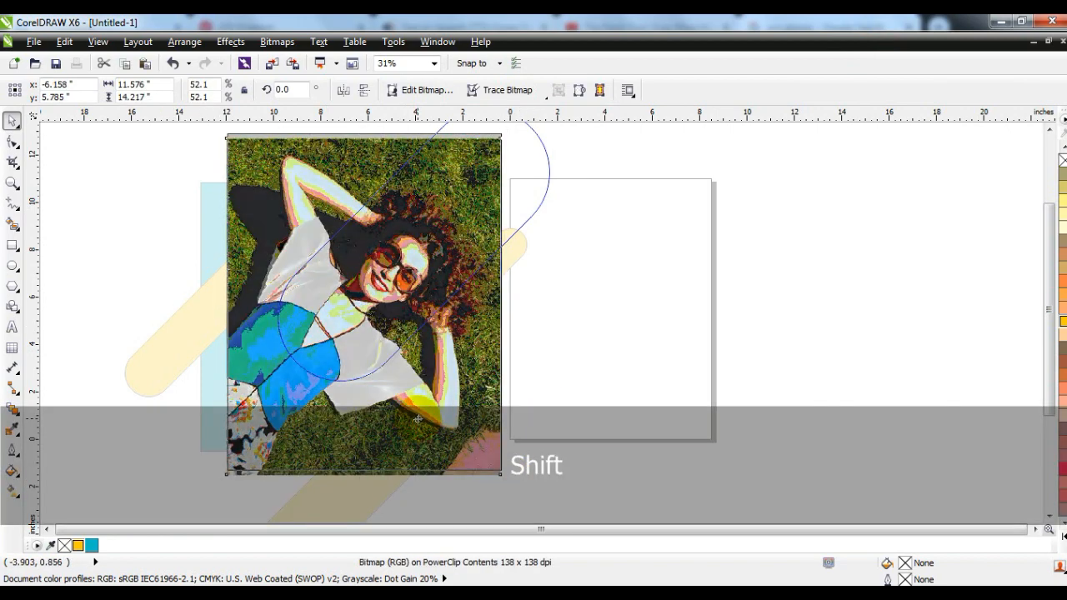
drag(418, 423, 421, 418)
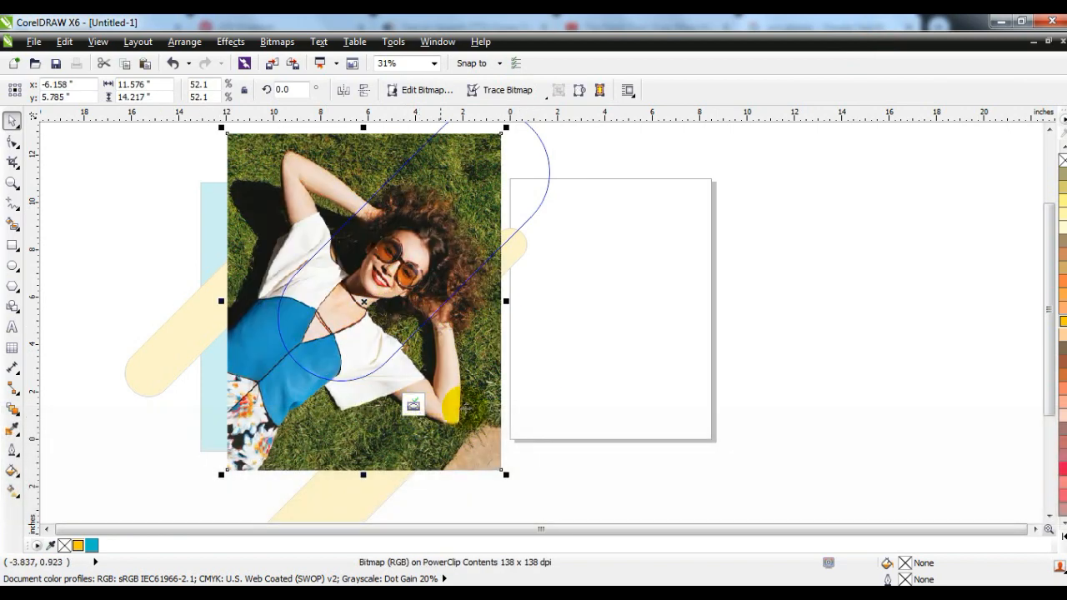
right_click(460, 402)
click(512, 114)
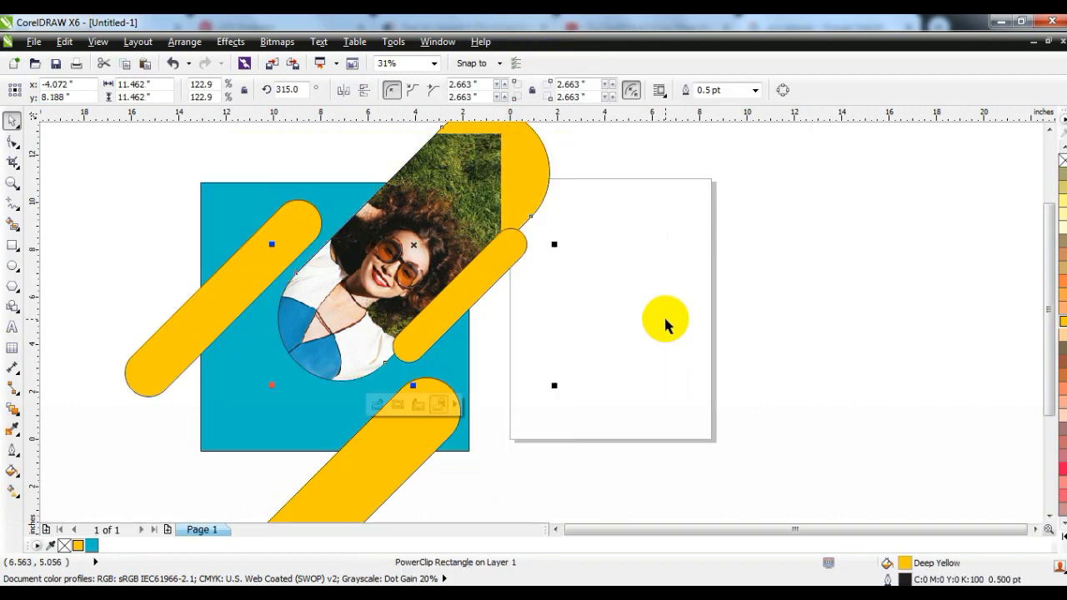
click(665, 324)
Fill the narrow pill along the photo's lower-right edge white and the left pill red (C0 M100 Y100 K0)
click(473, 297)
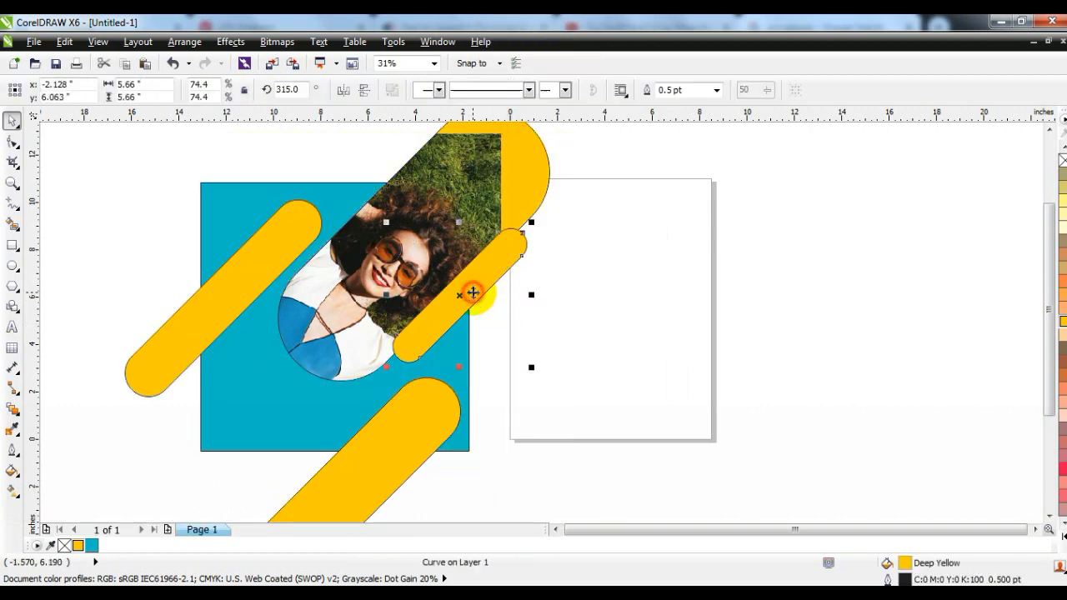
click(1061, 540)
click(1019, 297)
click(652, 372)
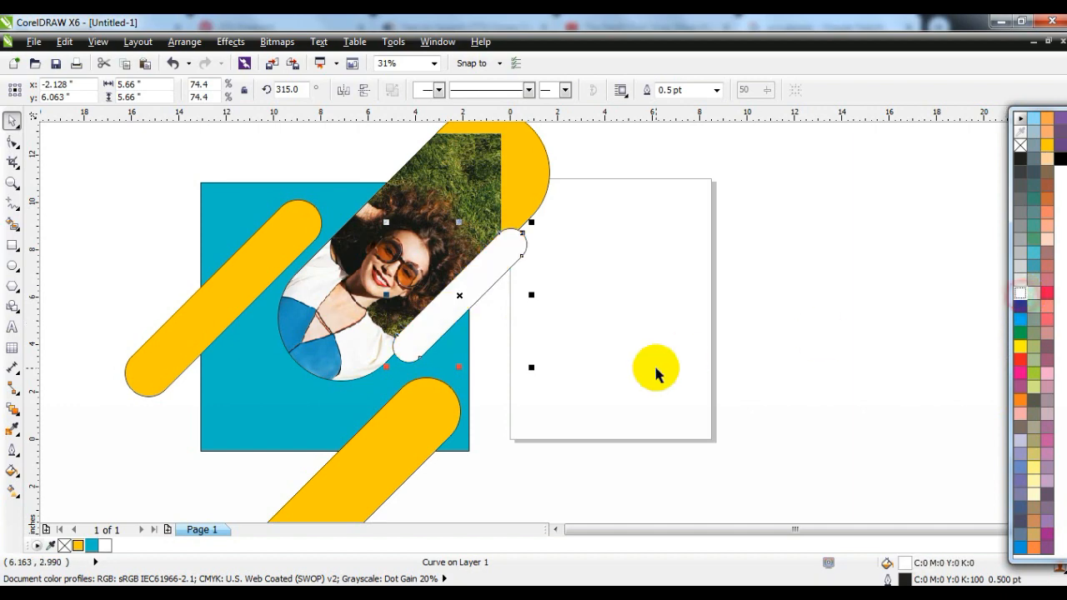
click(280, 271)
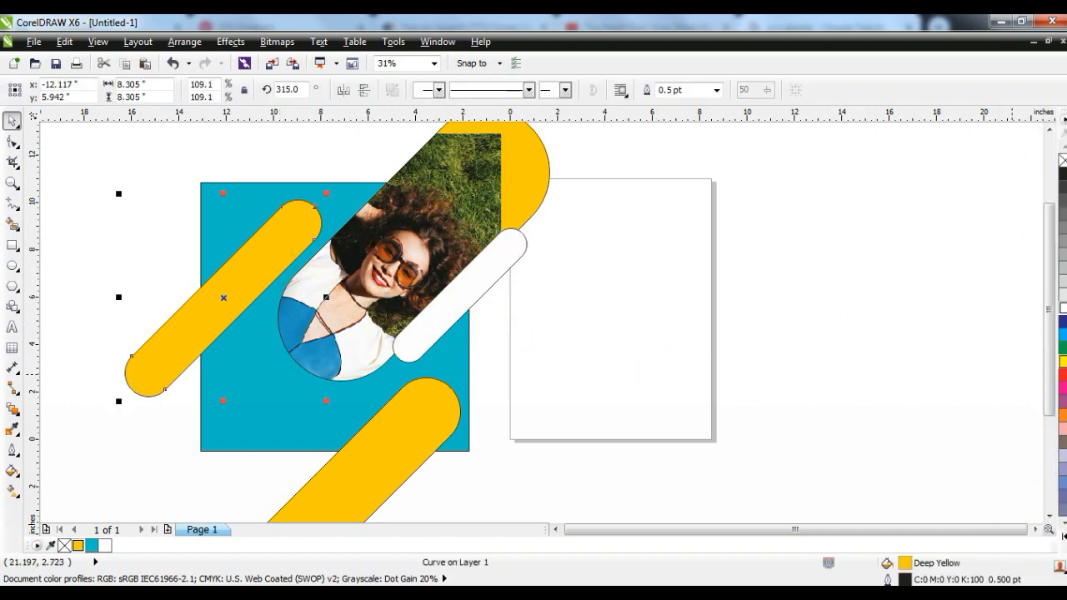
click(1062, 377)
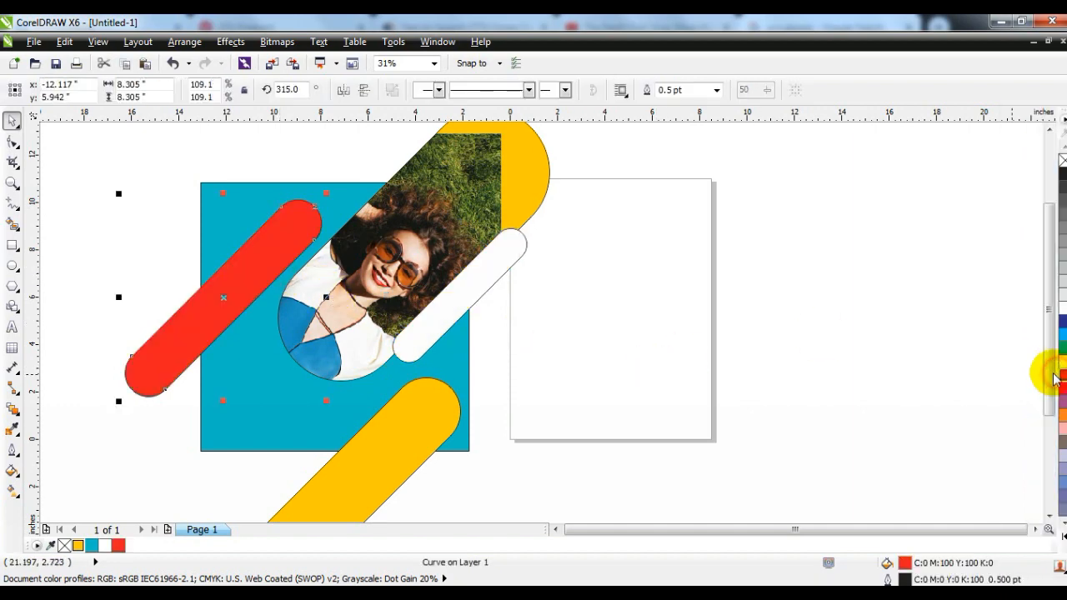
Fill the large pill at the square's bottom edge red (C0 M100 Y100 K0)
click(425, 434)
click(1062, 377)
click(574, 397)
Remove the outlines from all four pills, including the one holding the photo
click(244, 265)
shift+click(254, 257)
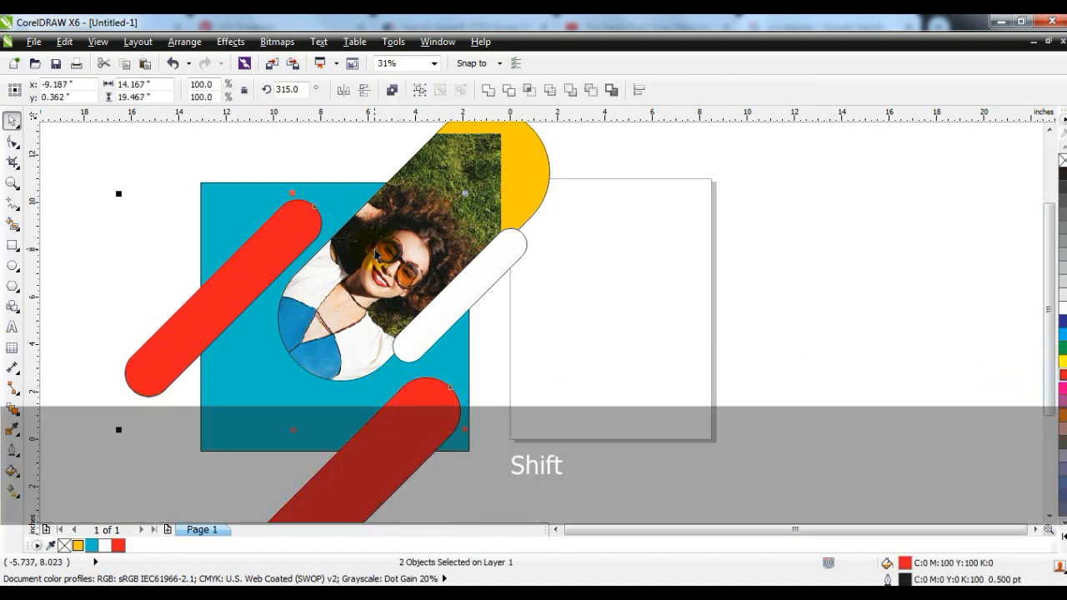
shift+click(457, 303)
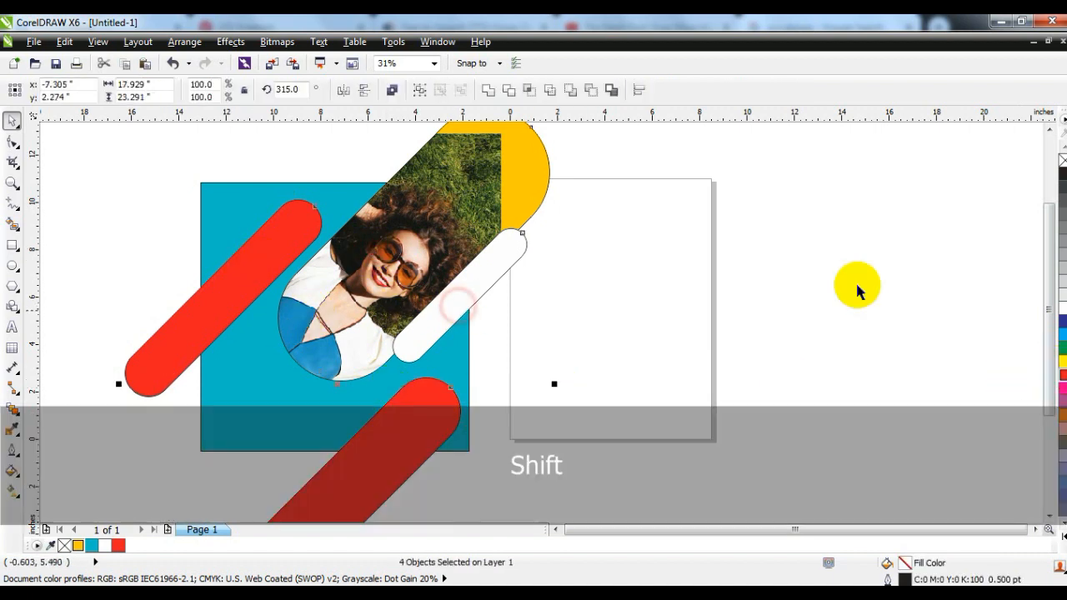
right_click(1062, 160)
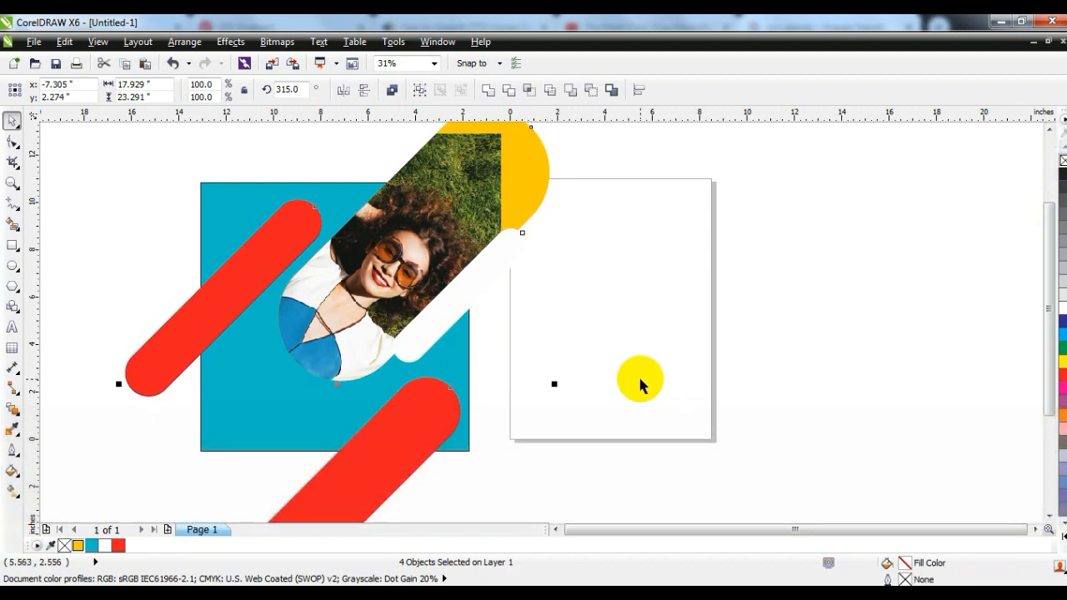
click(640, 382)
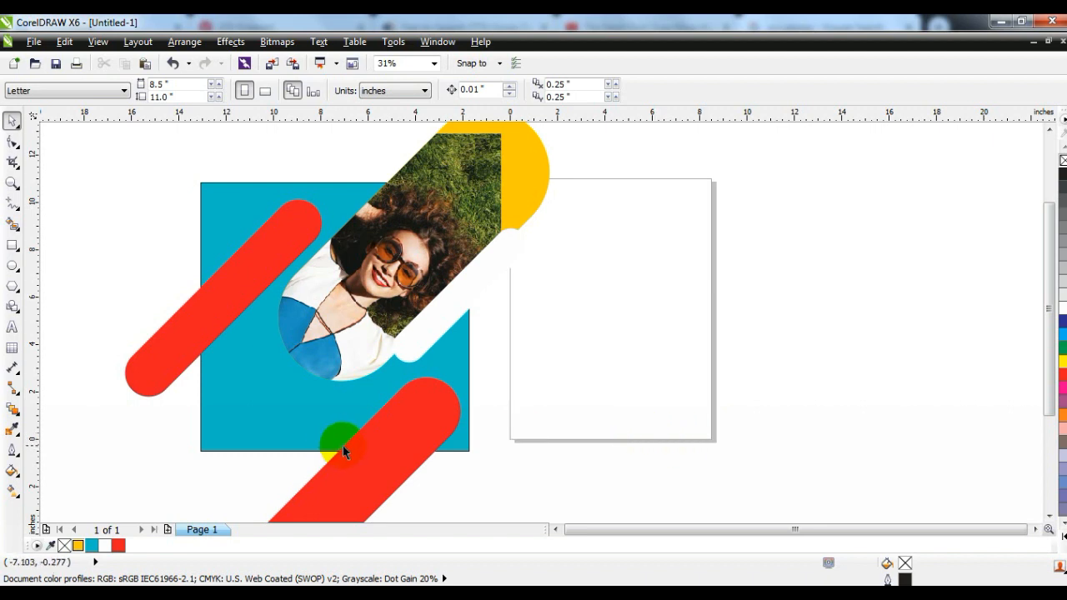
PowerClip all four pills together inside the teal square
click(13, 266)
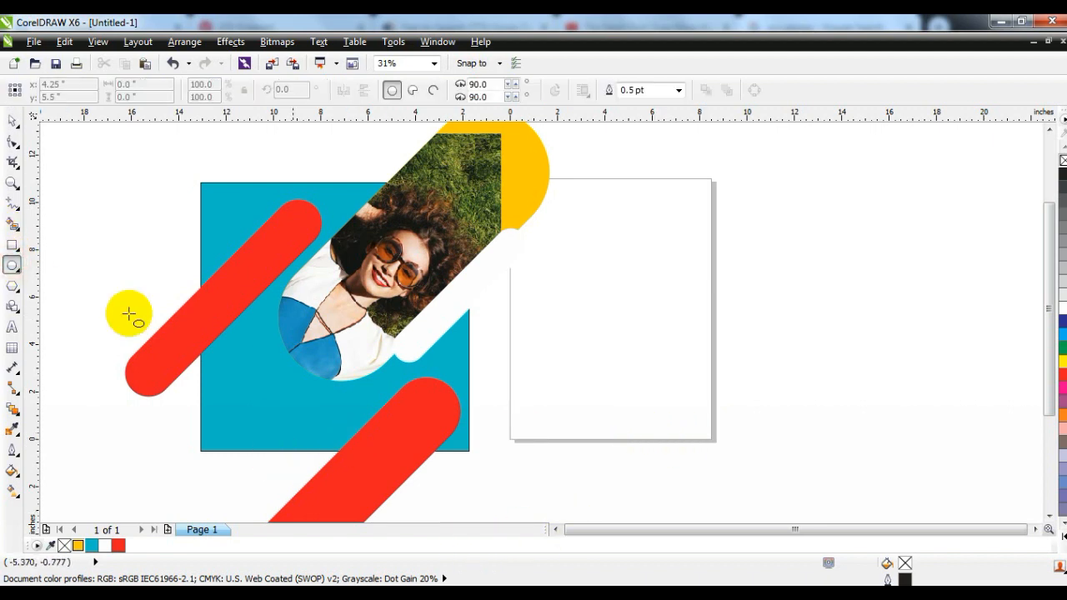
click(548, 529)
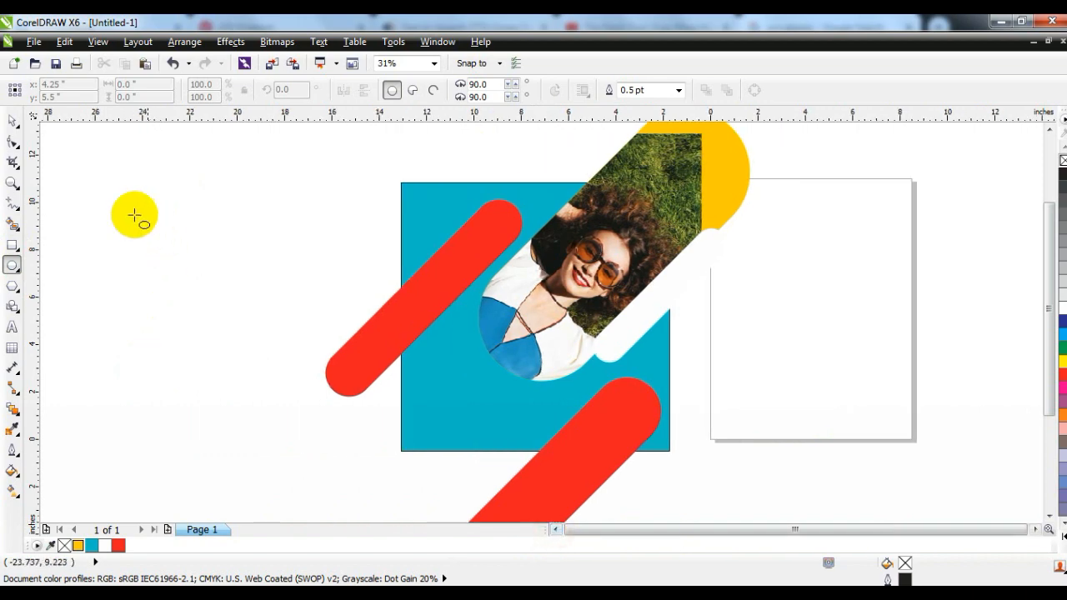
click(14, 120)
click(410, 293)
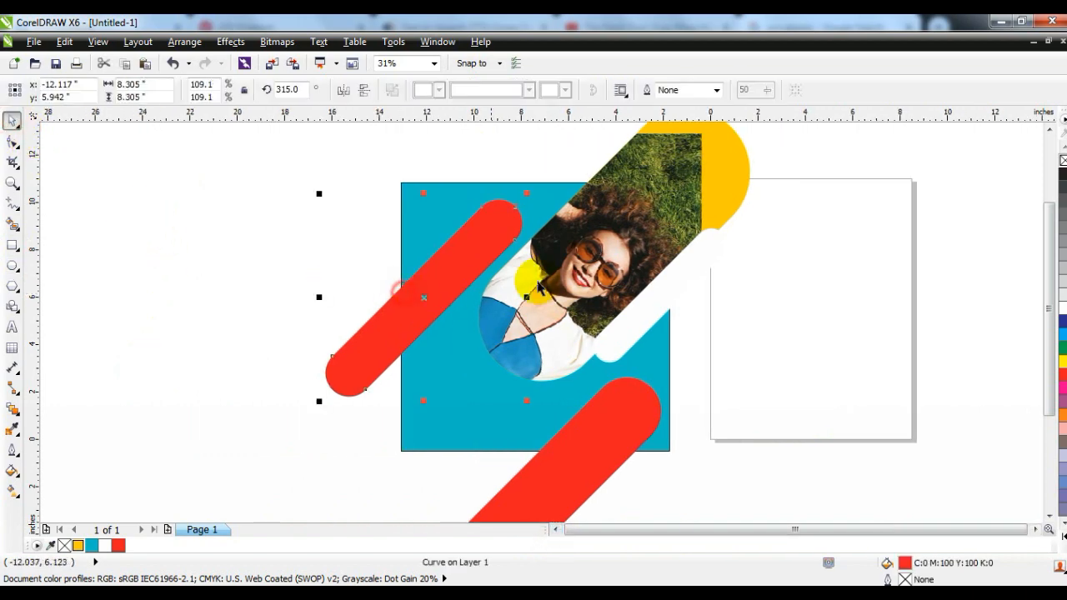
shift+click(594, 286)
shift+click(646, 310)
right_click(627, 406)
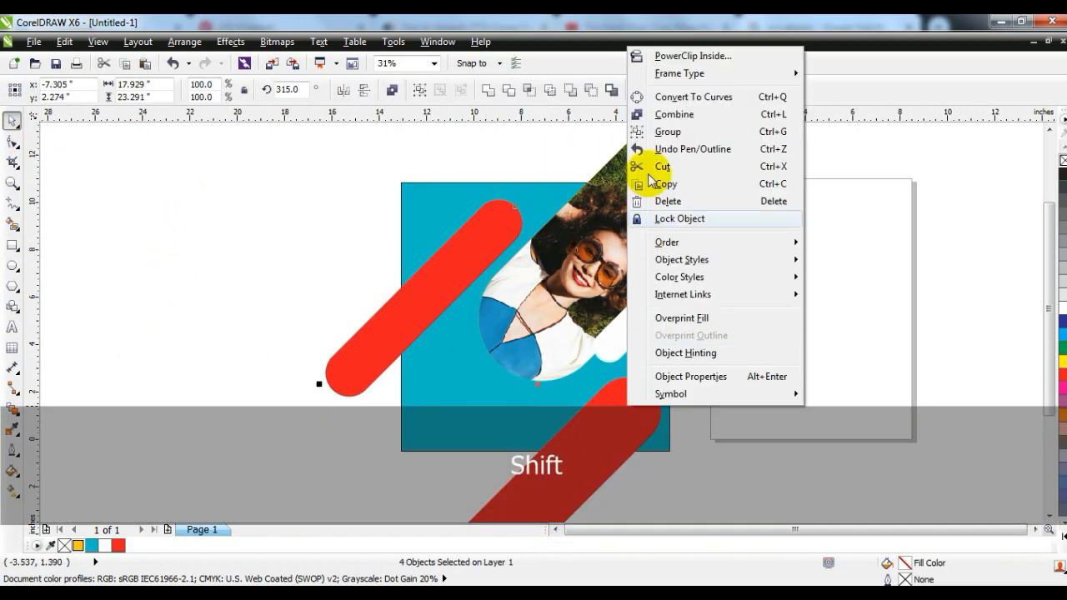
click(639, 52)
click(451, 188)
click(302, 202)
Draw a circle about 5.77 in wide beside the design and a thin vertical rectangle about 0.13 by 7.93 in next to it
click(10, 268)
drag(83, 227, 156, 371)
click(11, 245)
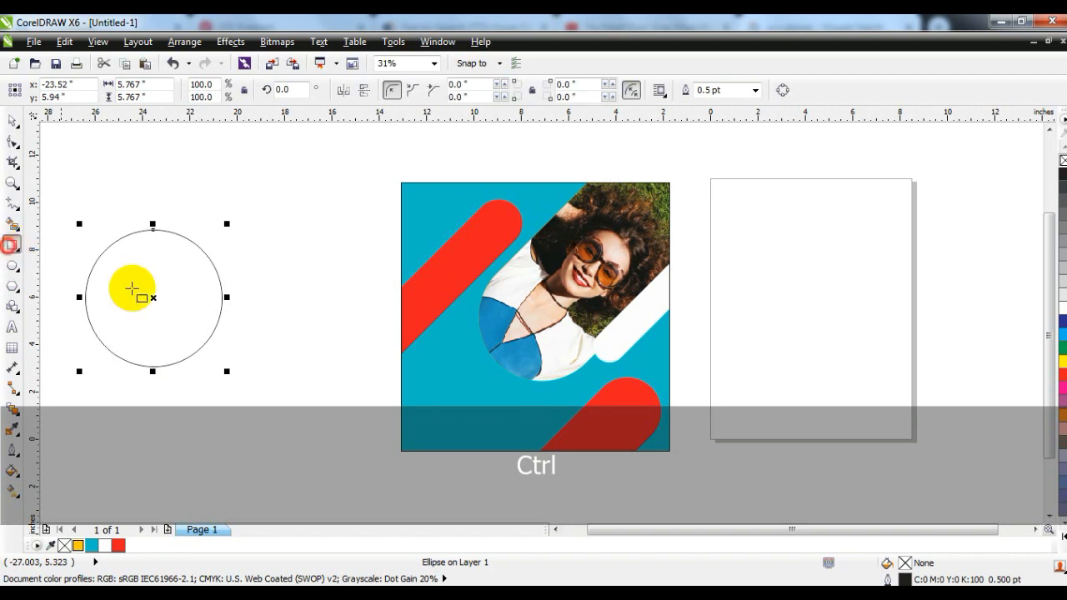
drag(246, 213, 246, 402)
Duplicate the thin rectangle sideways into an evenly spaced row of 13 and weld the row into one striped object
click(11, 121)
drag(243, 242, 255, 241)
key(ctrl+r)
key(ctrl+r)
key(ctrl+r)
key(ctrl+r)
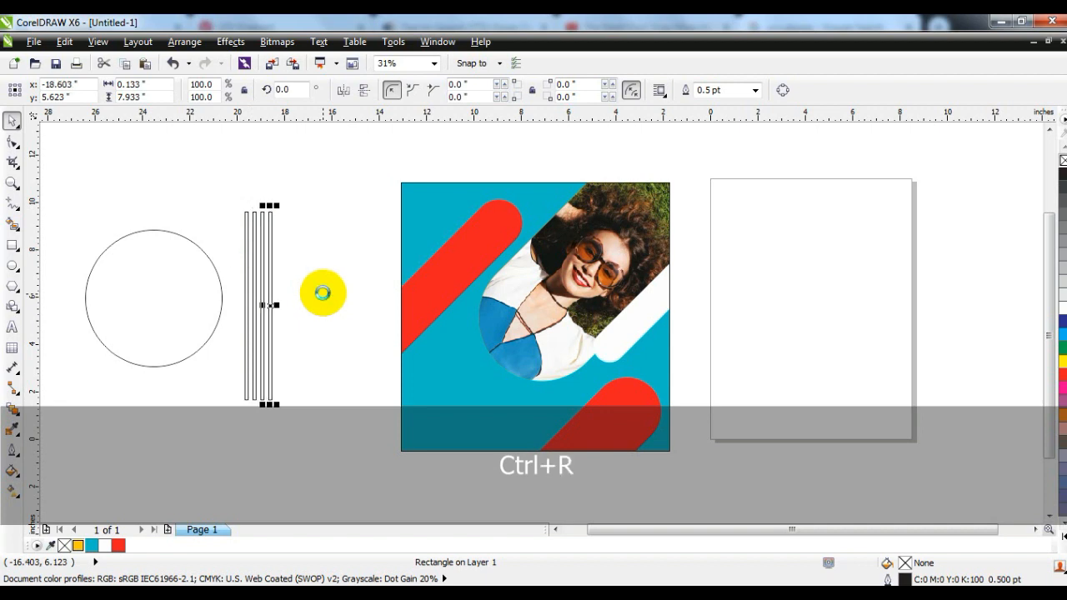
key(ctrl+r)
key(ctrl+r)
key(ctrl+r)
key(ctrl+r)
key(ctrl+r)
key(ctrl+r)
key(ctrl+r)
drag(216, 198, 353, 424)
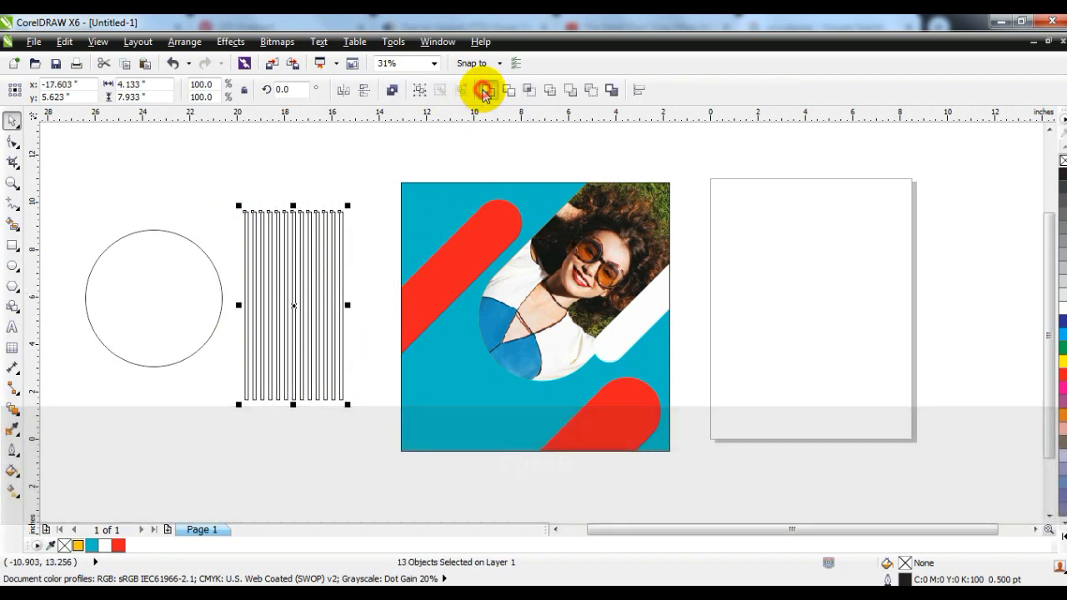
click(484, 90)
Rotate the stripes to 330° and enlarge them to about 144.2% so they cover the whole circle
drag(350, 205, 376, 241)
click(338, 217)
click(350, 352)
drag(331, 297, 183, 279)
drag(257, 417, 280, 446)
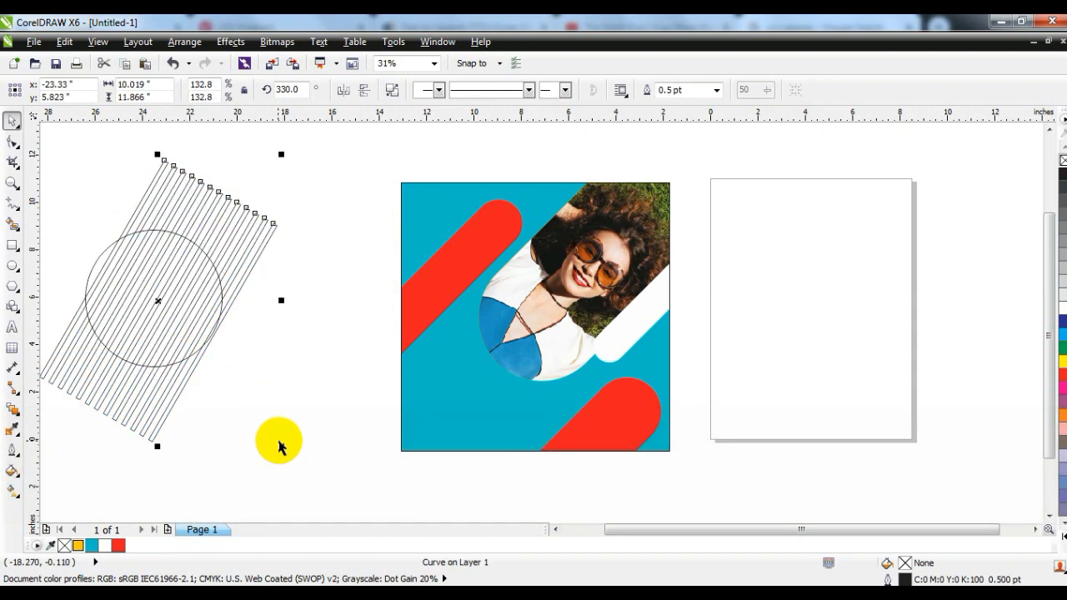
click(555, 529)
drag(333, 448, 313, 472)
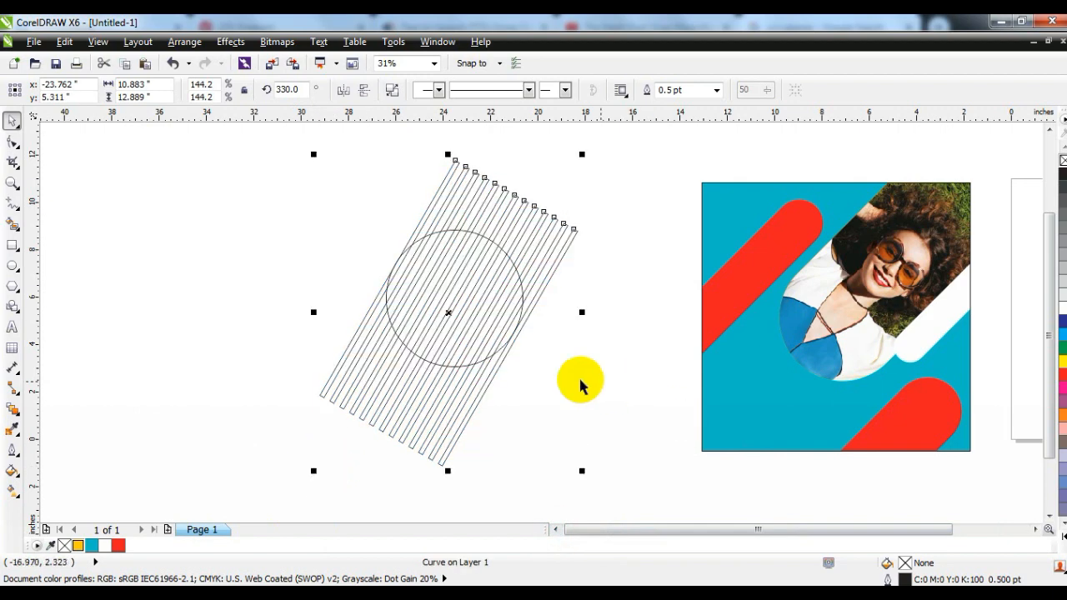
Send the stripes to the back, fill them white and remove their outline
key(shift+Page_Down)
click(1062, 308)
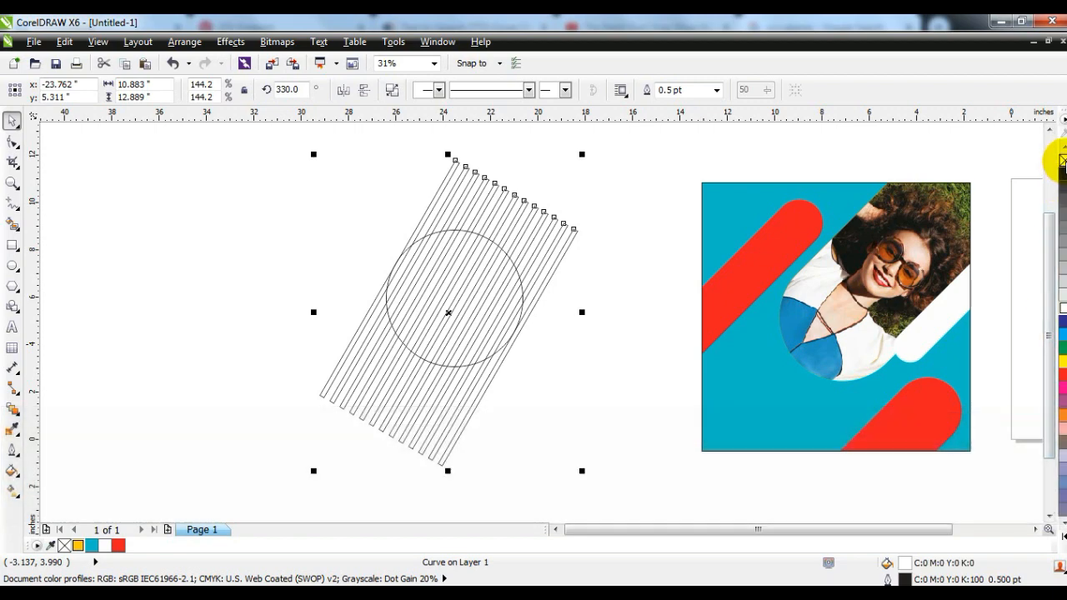
right_click(1061, 160)
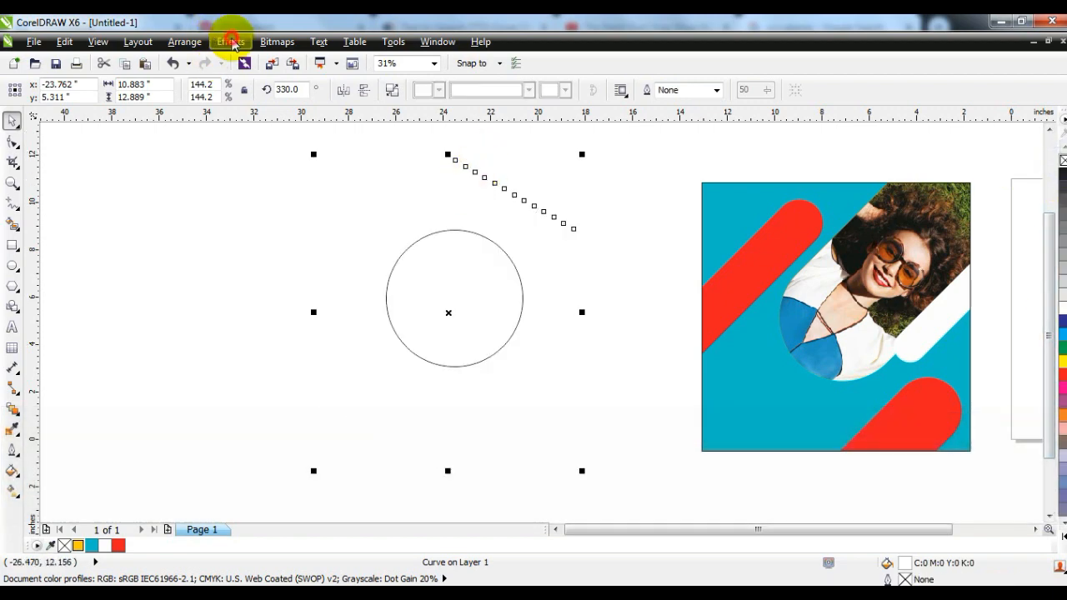
PowerClip the white stripes inside the circle
click(231, 41)
mouse_move(292, 262)
click(384, 262)
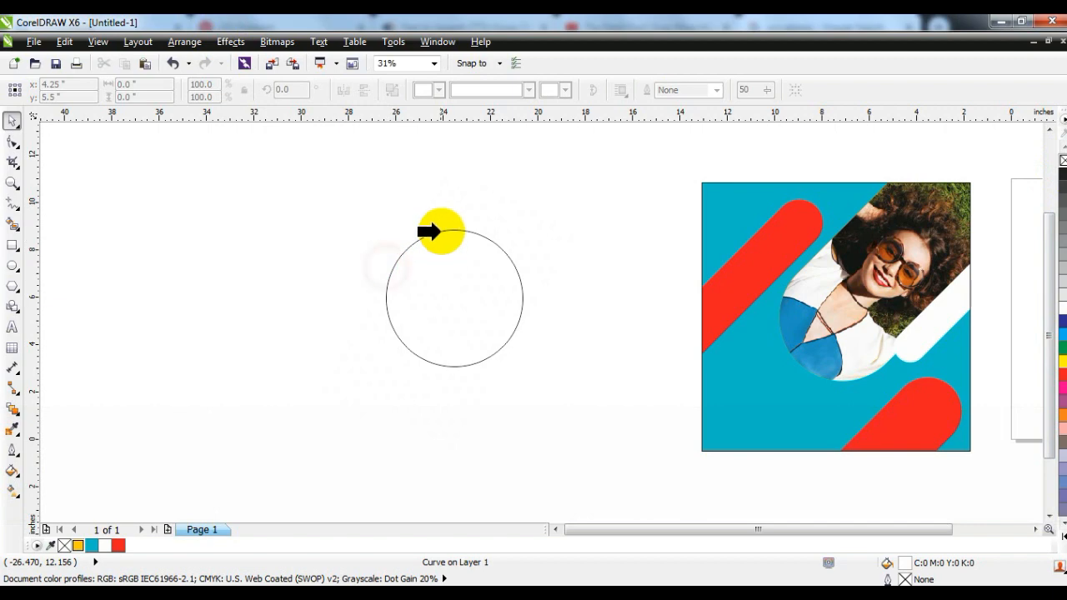
click(439, 233)
click(525, 349)
Place the striped circle without an outline at the teal square's left edge, mirrored, rotated and shrunk to about 3.5 in wide
click(471, 231)
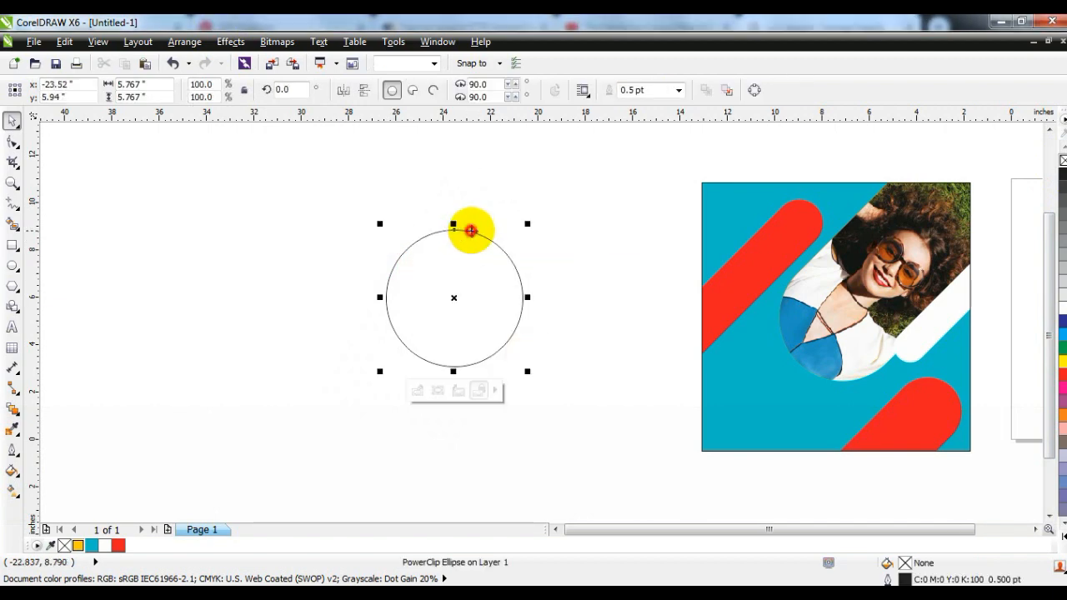
drag(472, 315, 759, 388)
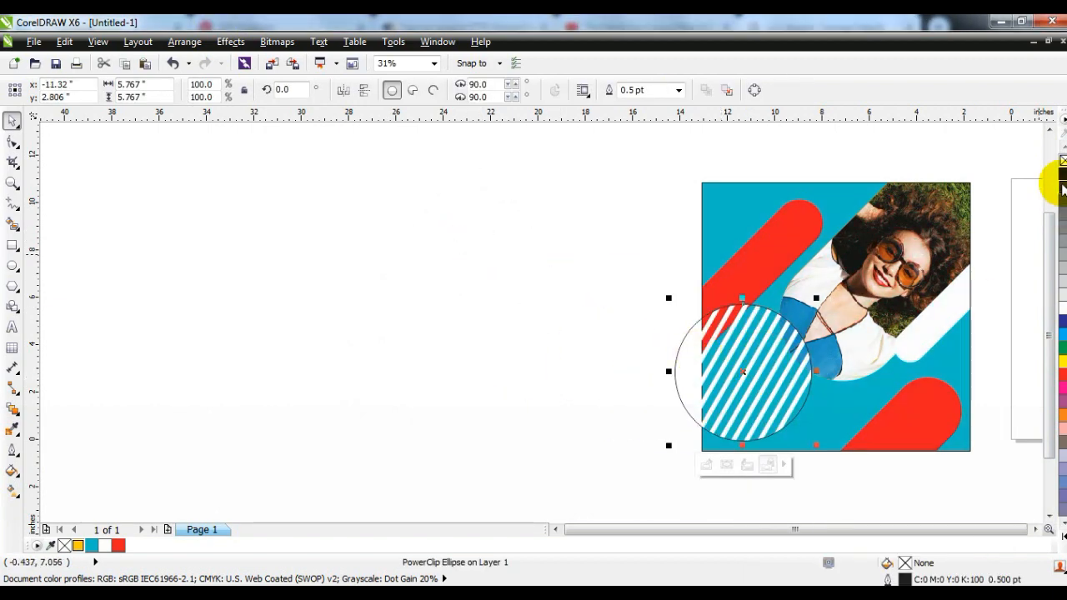
drag(816, 299, 789, 326)
click(364, 89)
click(343, 89)
drag(817, 416, 763, 398)
key(Up)
click(743, 366)
click(662, 372)
Copy the striped circle to the photo pill's upper-left edge, mirrored both ways and shrunk to about 51.4%
drag(749, 352, 858, 231)
click(343, 89)
click(364, 89)
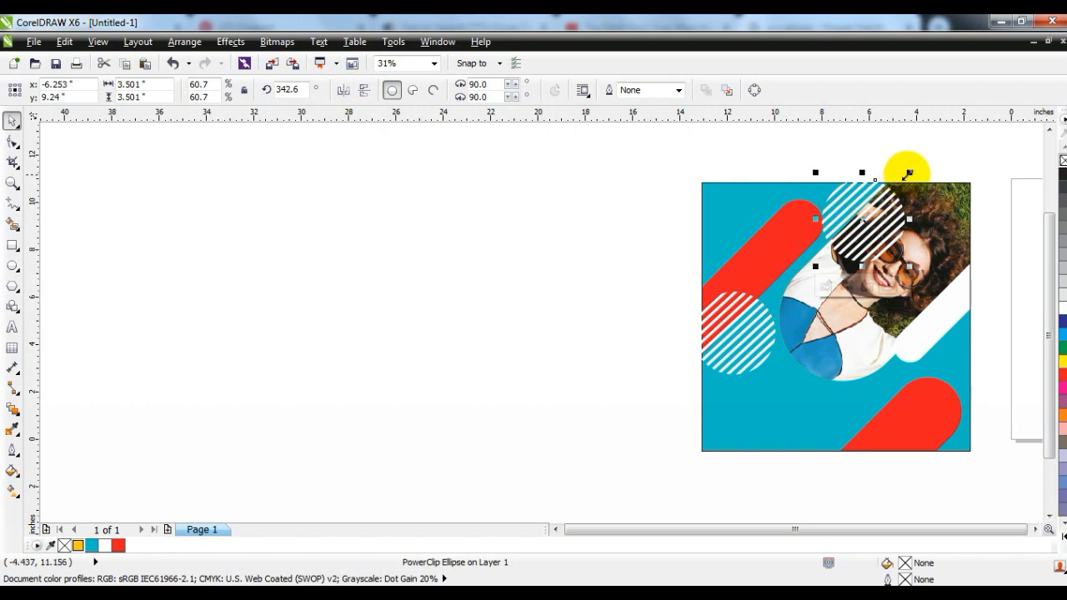
mouse_move(910, 174)
mouse_down()
mouse_move(884, 178)
mouse_move(898, 178)
mouse_up()
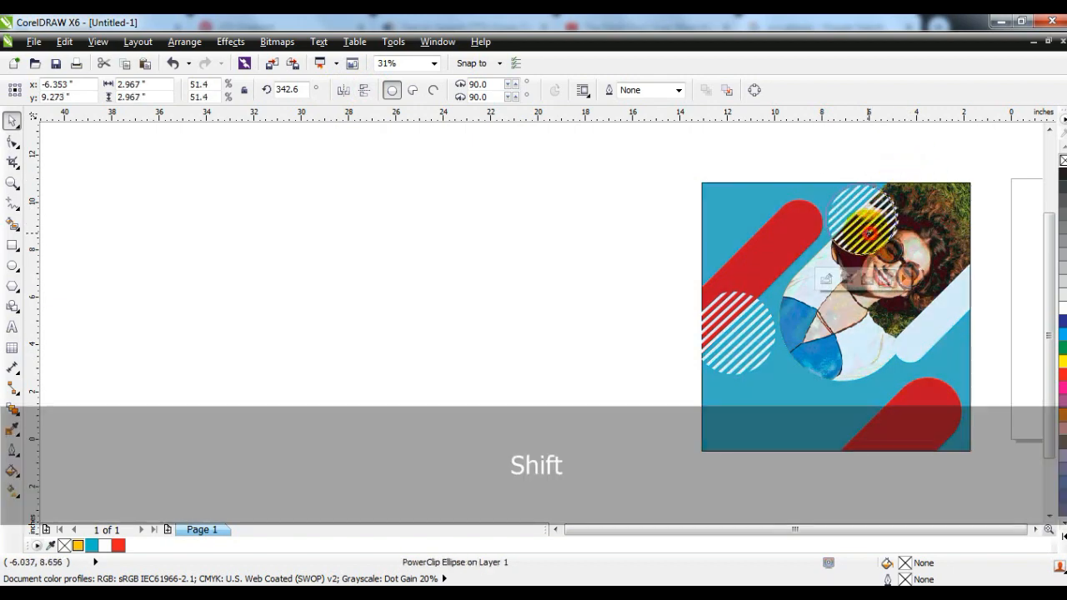
PowerClip both striped circles inside the teal square
shift+click(754, 340)
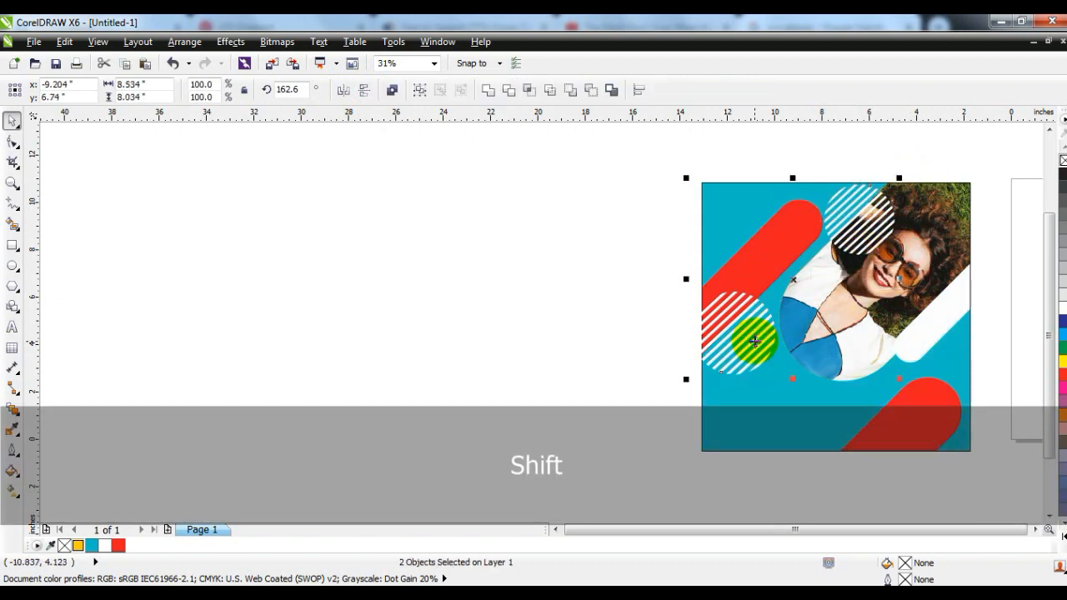
right_click(754, 340)
click(771, 23)
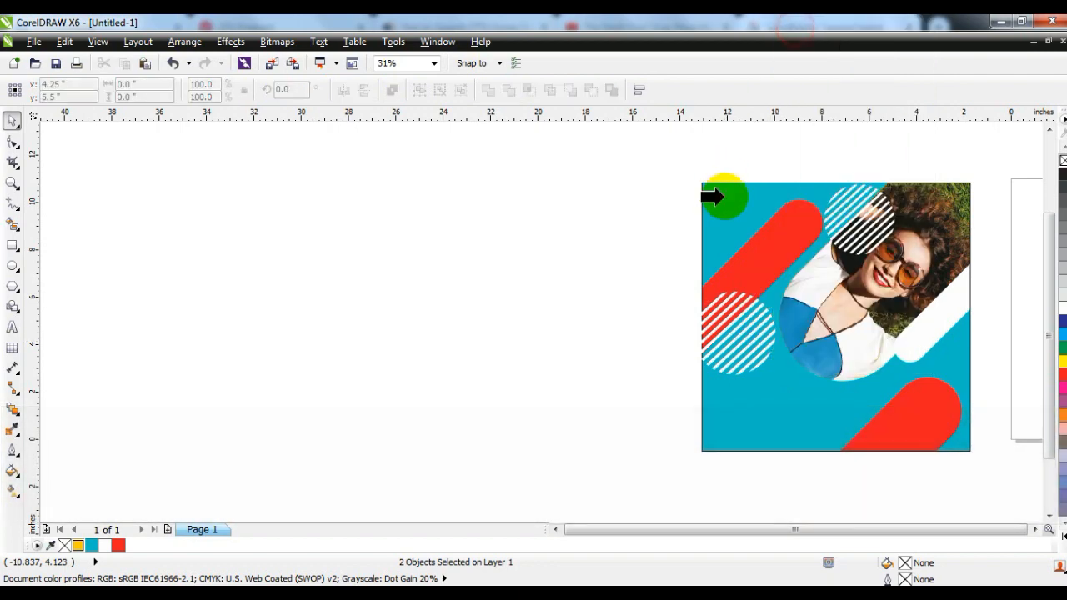
click(717, 185)
Edit the teal square's PowerClip contents to send both striped circles behind the pills and photo
right_click(721, 198)
click(760, 81)
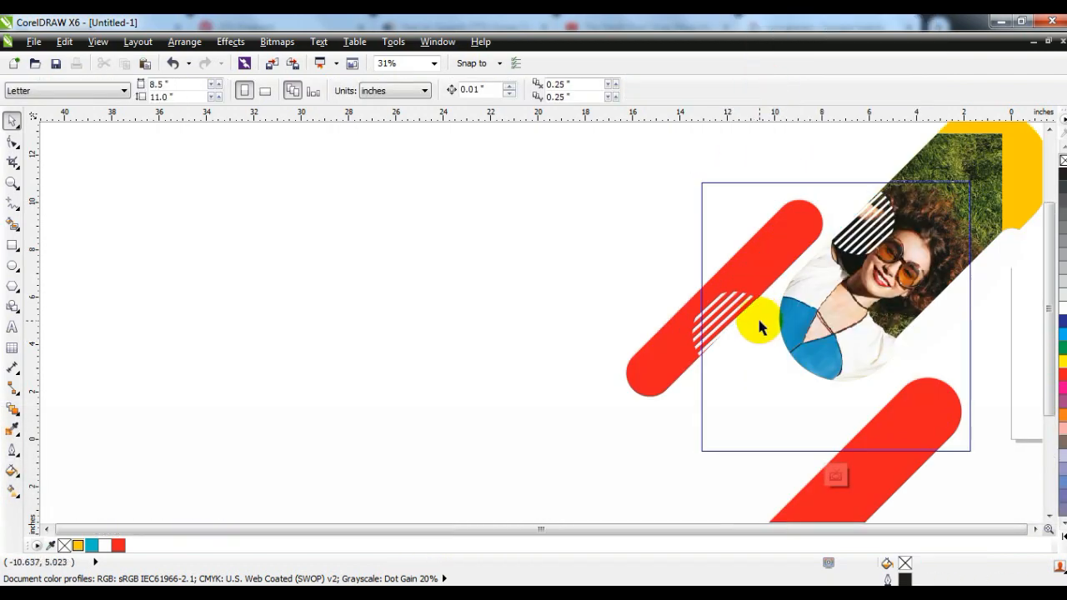
click(757, 325)
shift+click(850, 211)
key(shift+Page_Down)
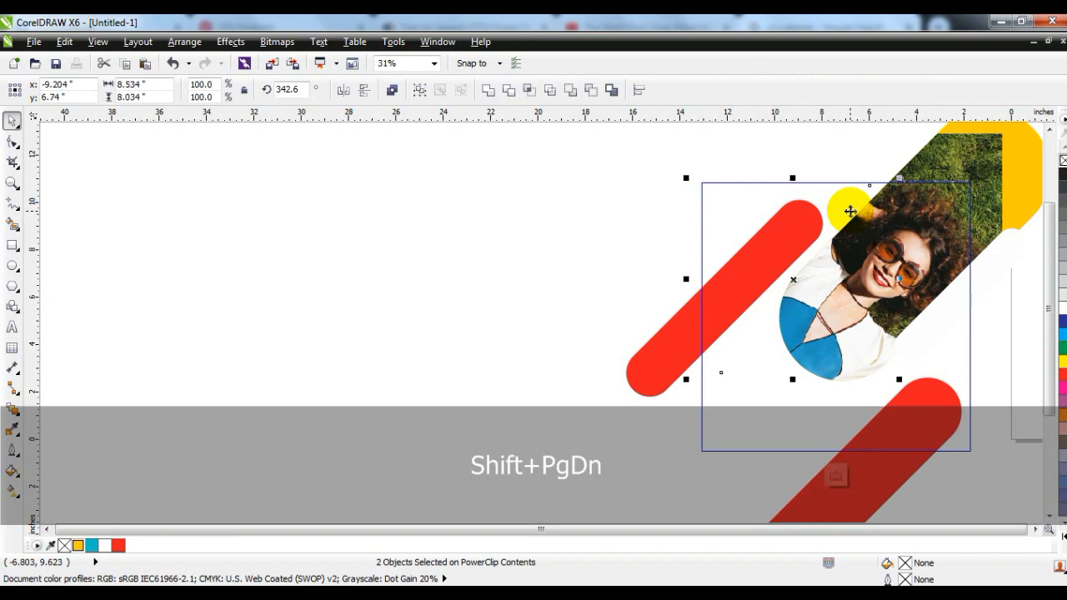
right_click(923, 271)
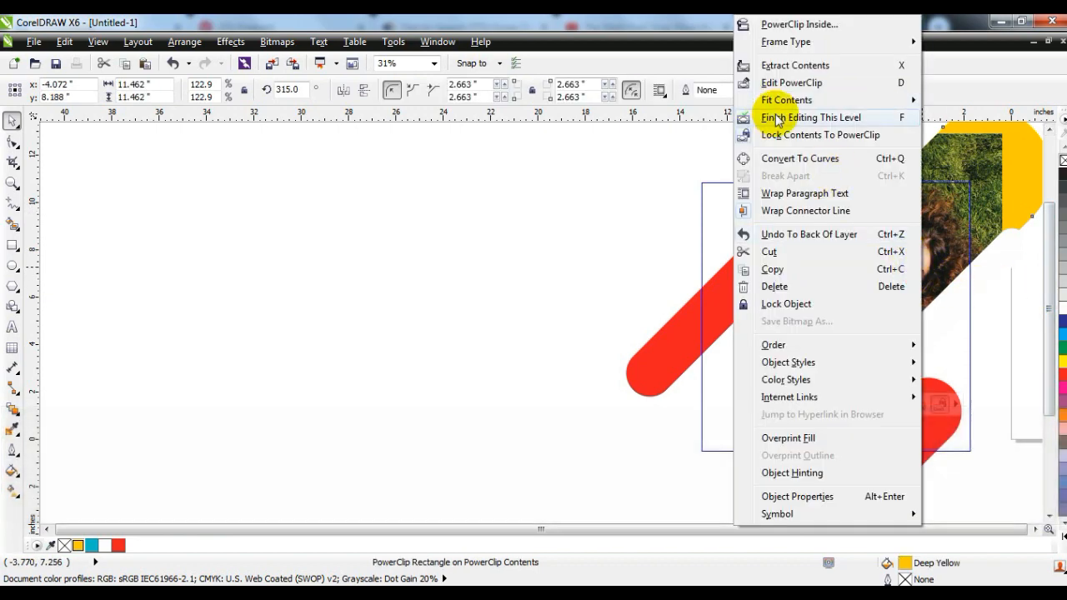
click(750, 114)
click(614, 280)
click(845, 320)
key(shift+F2)
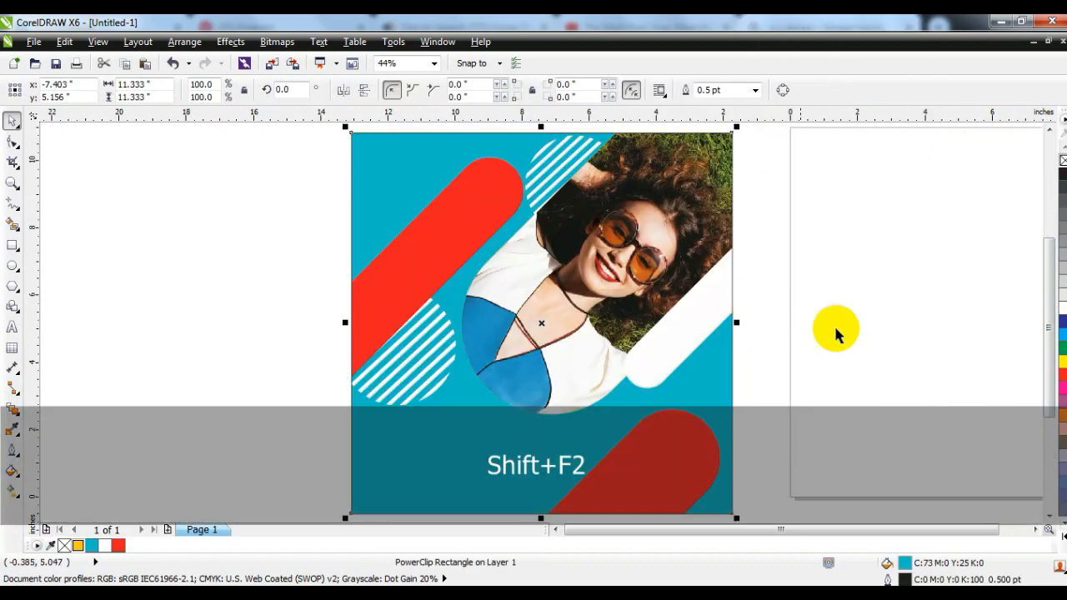
key(Escape)
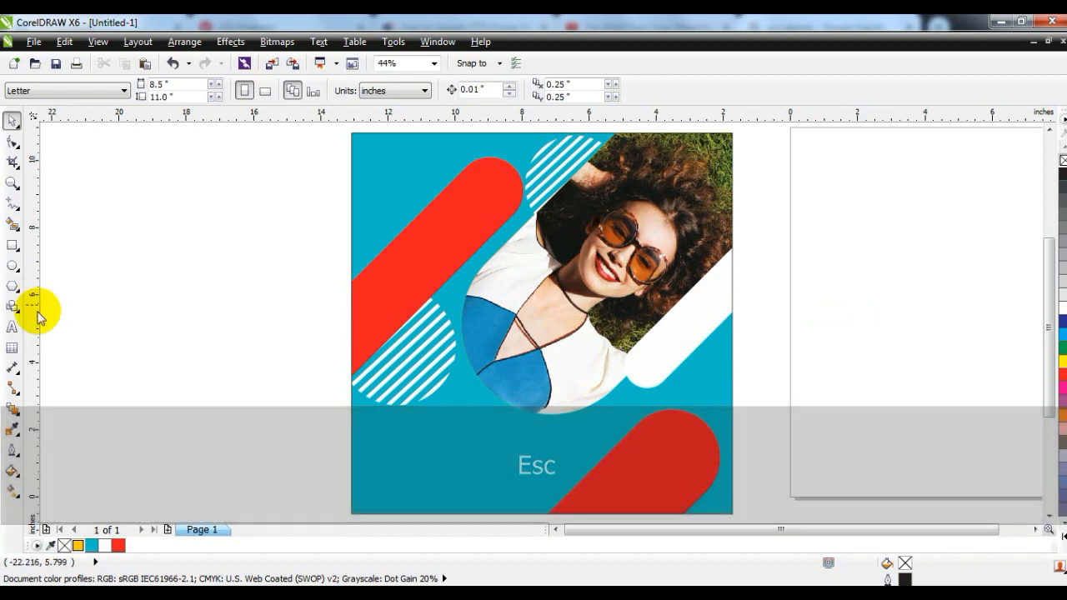
Add the artistic text "Headline Goes Here." on three lines beside the design and tighten its line spacing
click(12, 326)
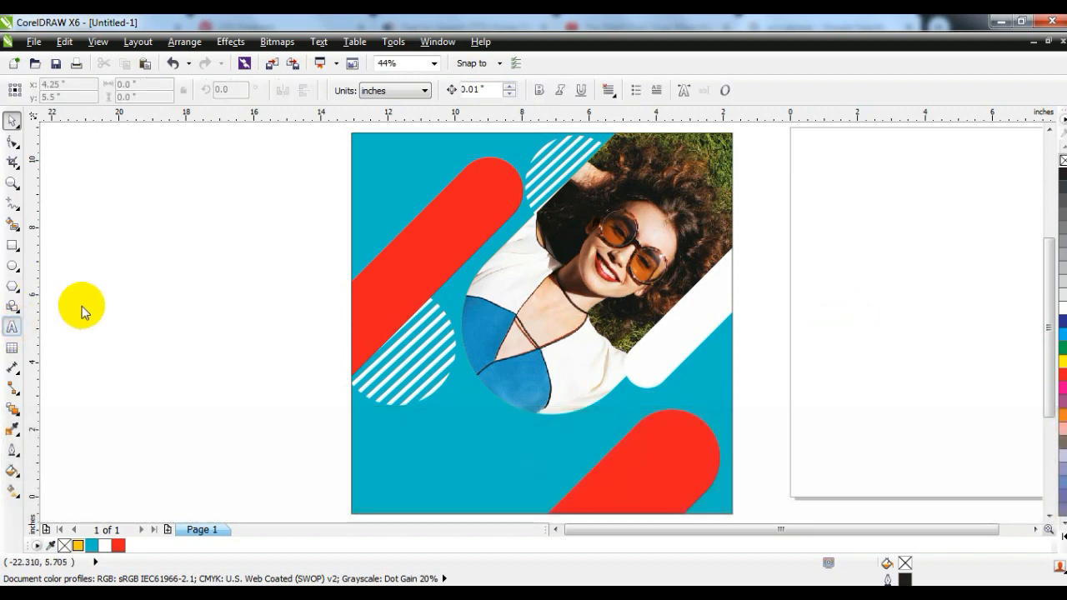
click(90, 350)
text(Headline)
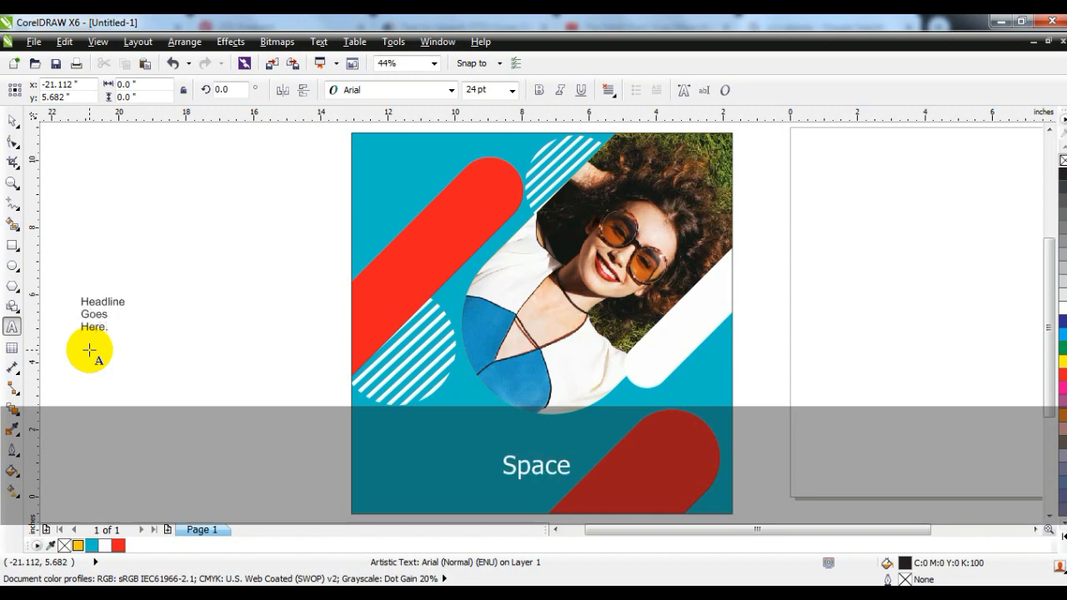
click(11, 143)
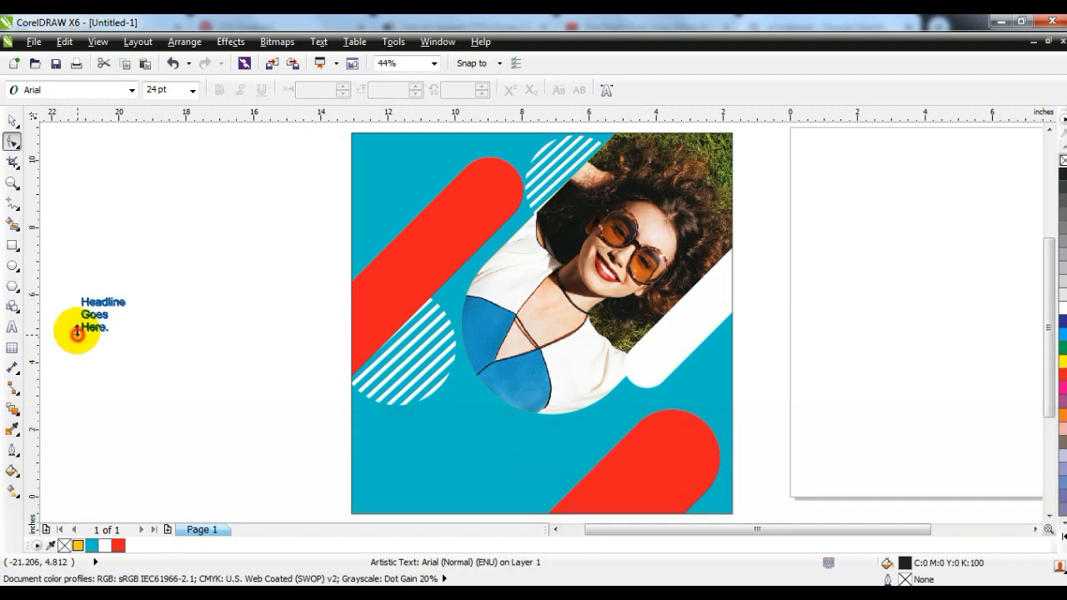
click(74, 321)
click(12, 114)
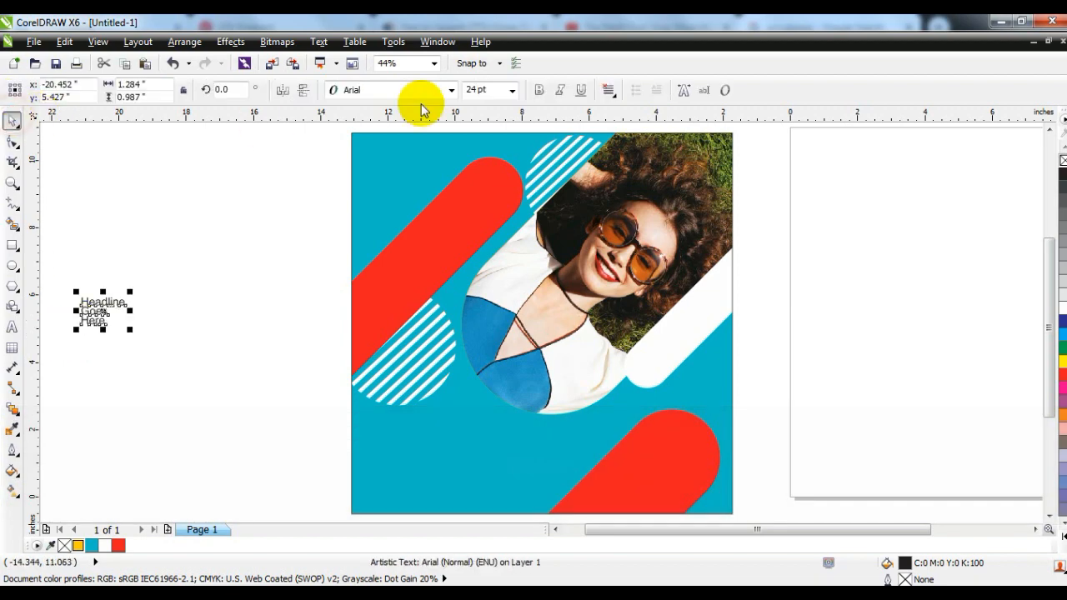
Set the headline's font to AvantGarde Md BT
click(450, 90)
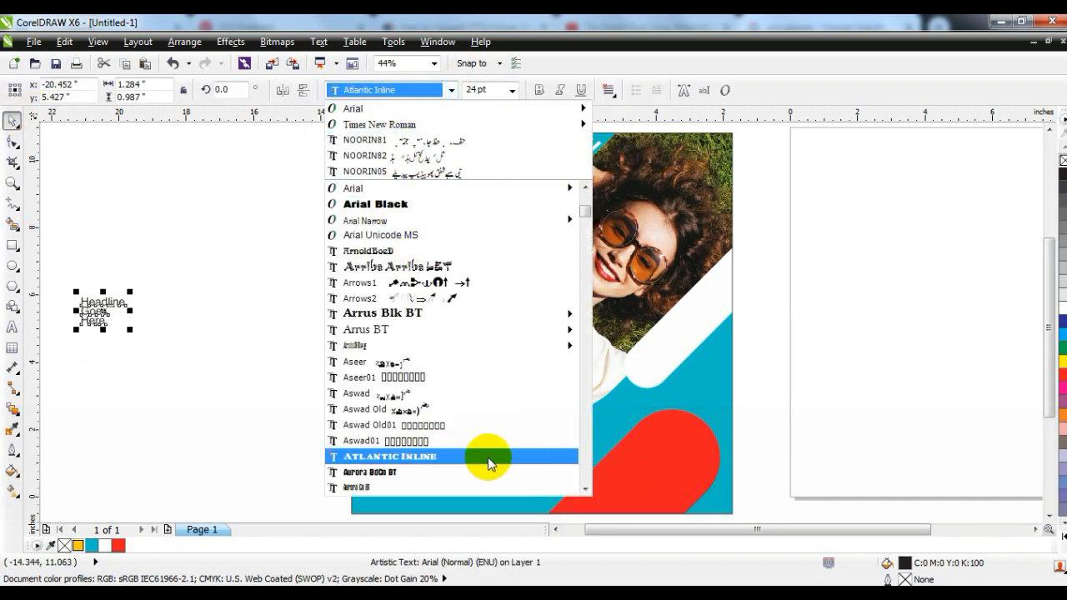
scroll(486, 470, down, 4)
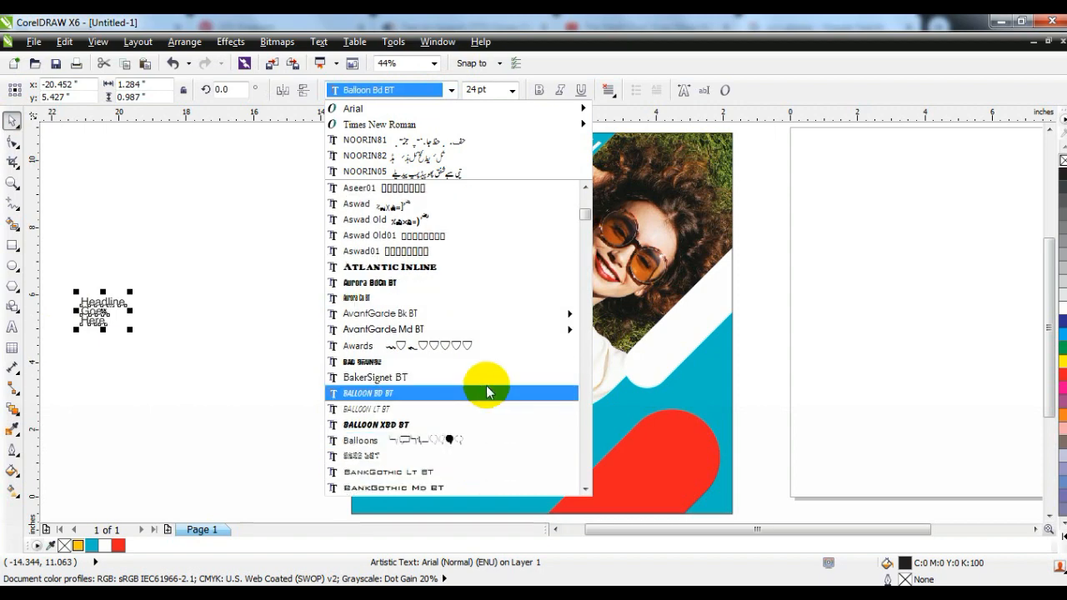
mouse_move(478, 319)
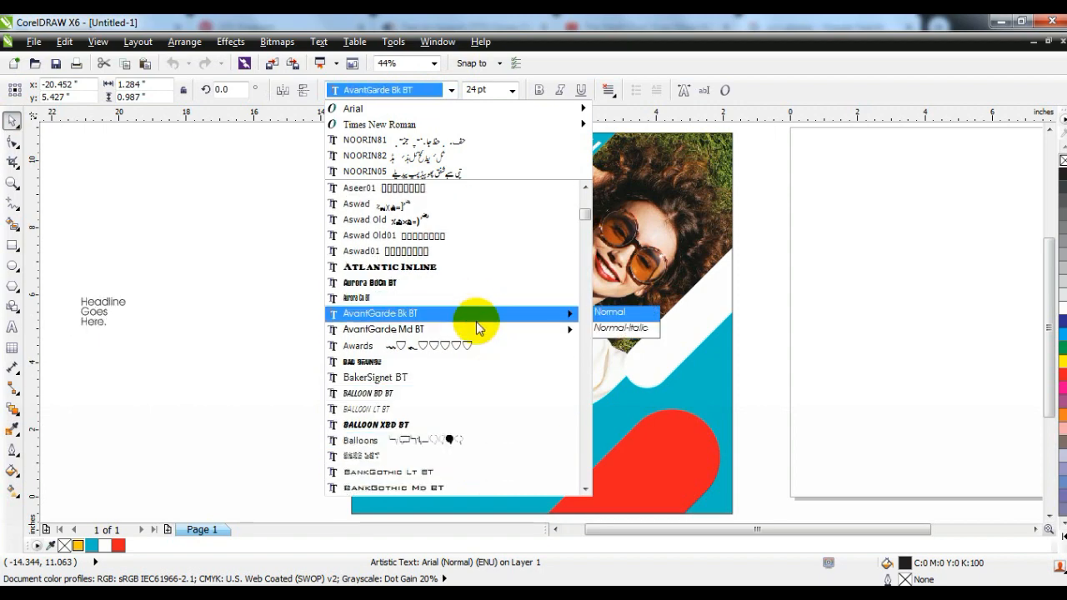
click(478, 329)
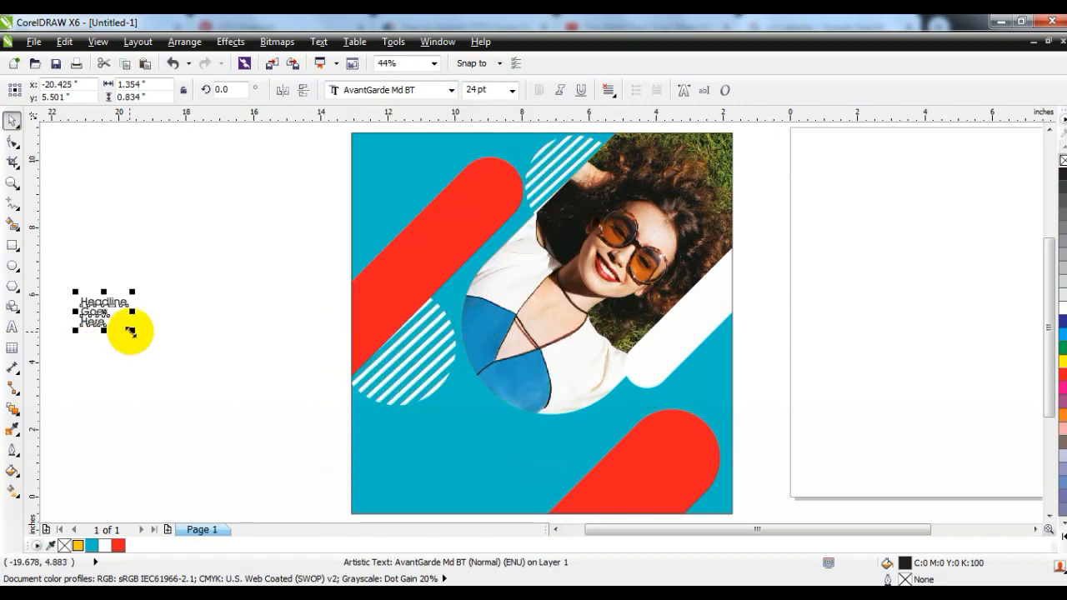
Enlarge the headline over the upper-left red pill and fill it white
drag(131, 331, 210, 379)
drag(154, 310, 451, 227)
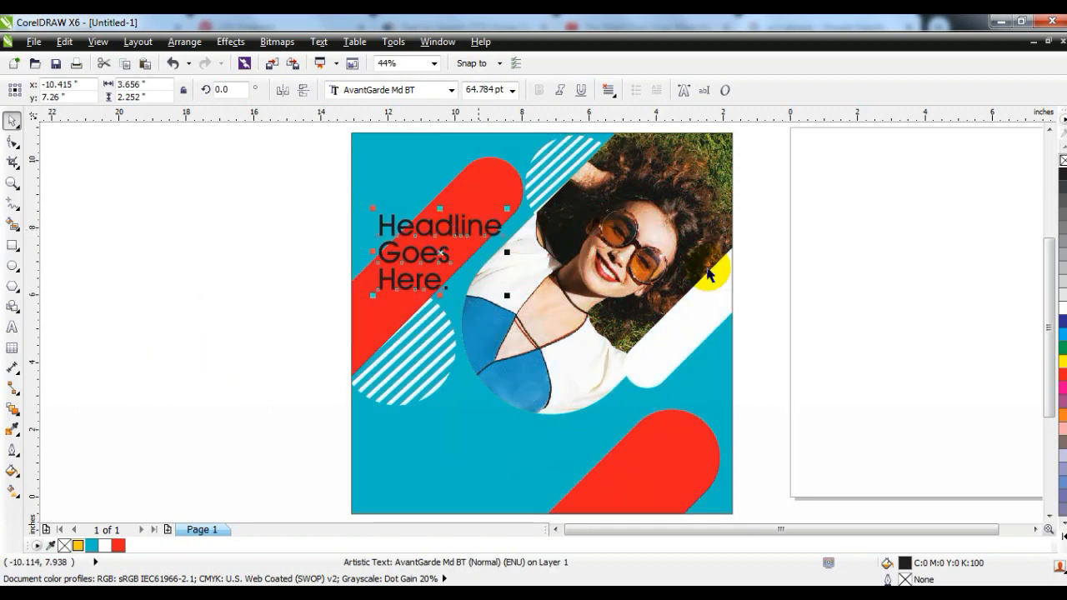
click(1063, 309)
drag(508, 208, 478, 203)
click(230, 250)
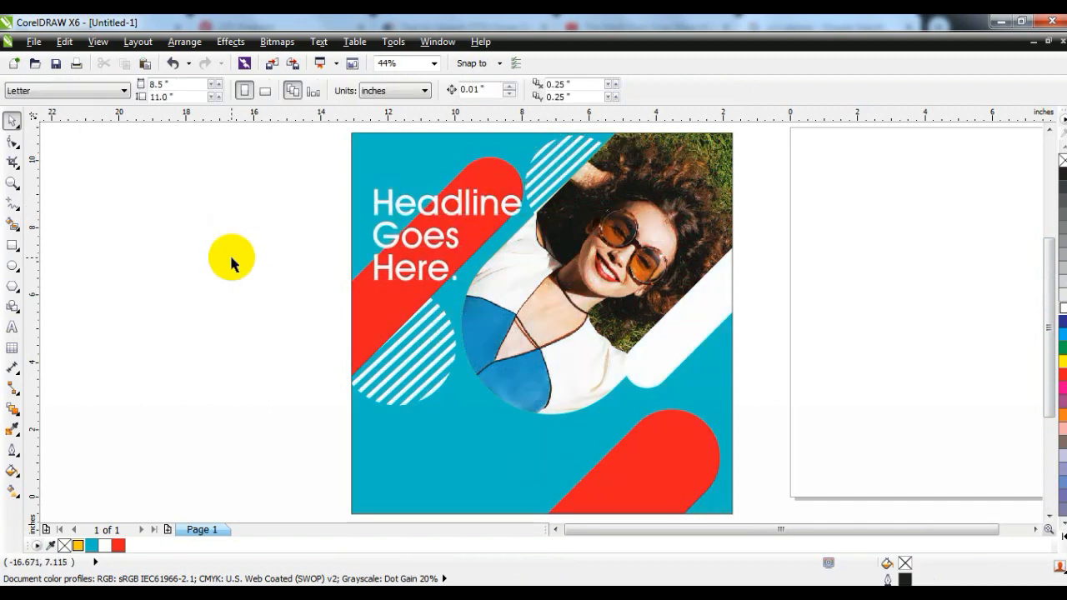